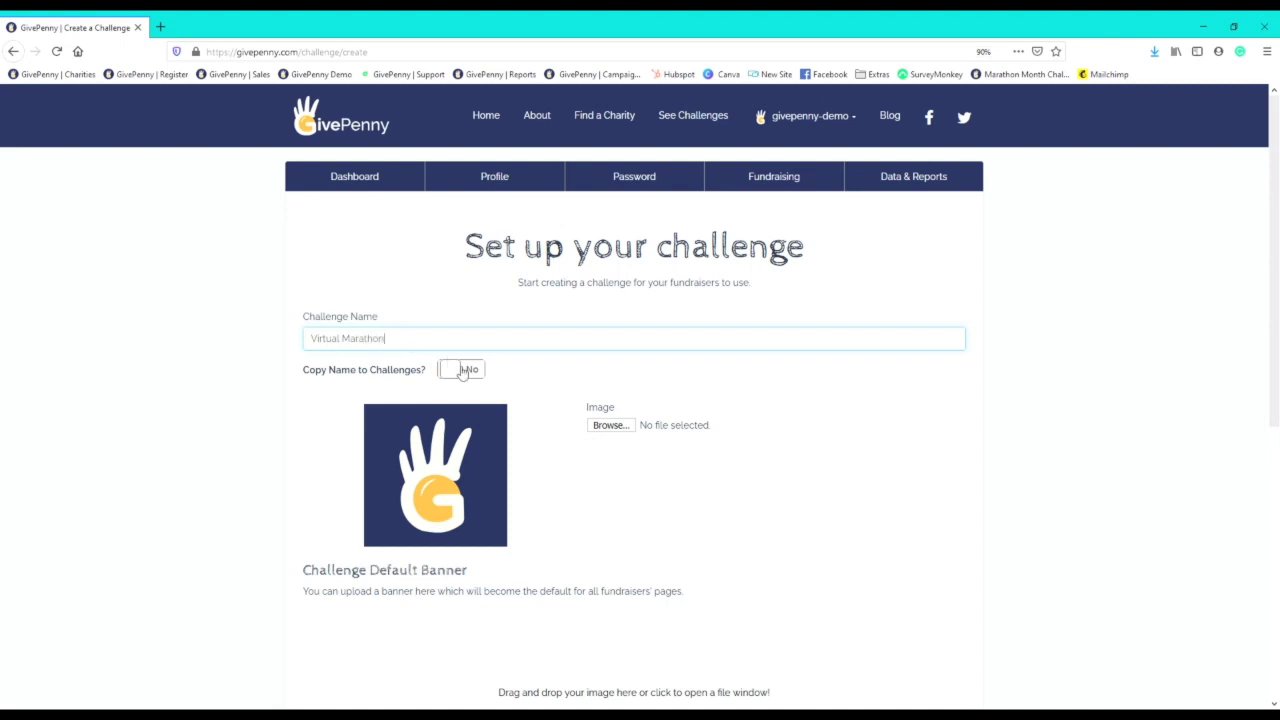
# Step: Upload Virtual Marathon Logo.png as the challenge image and the Virtual Marathon banner as the challenge's default banner
pyautogui.click(607, 427)
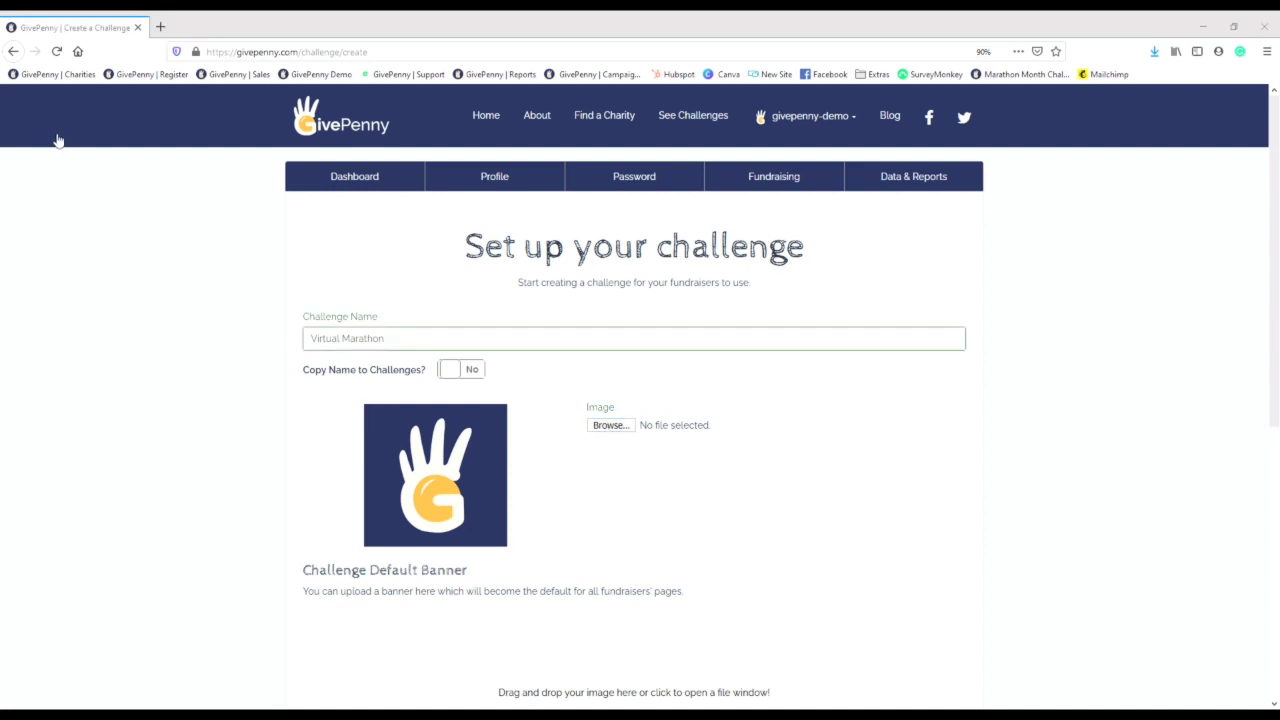
pyautogui.doubleClick(148, 145)
pyautogui.scroll(-2, 605, 535)
pyautogui.click(629, 563)
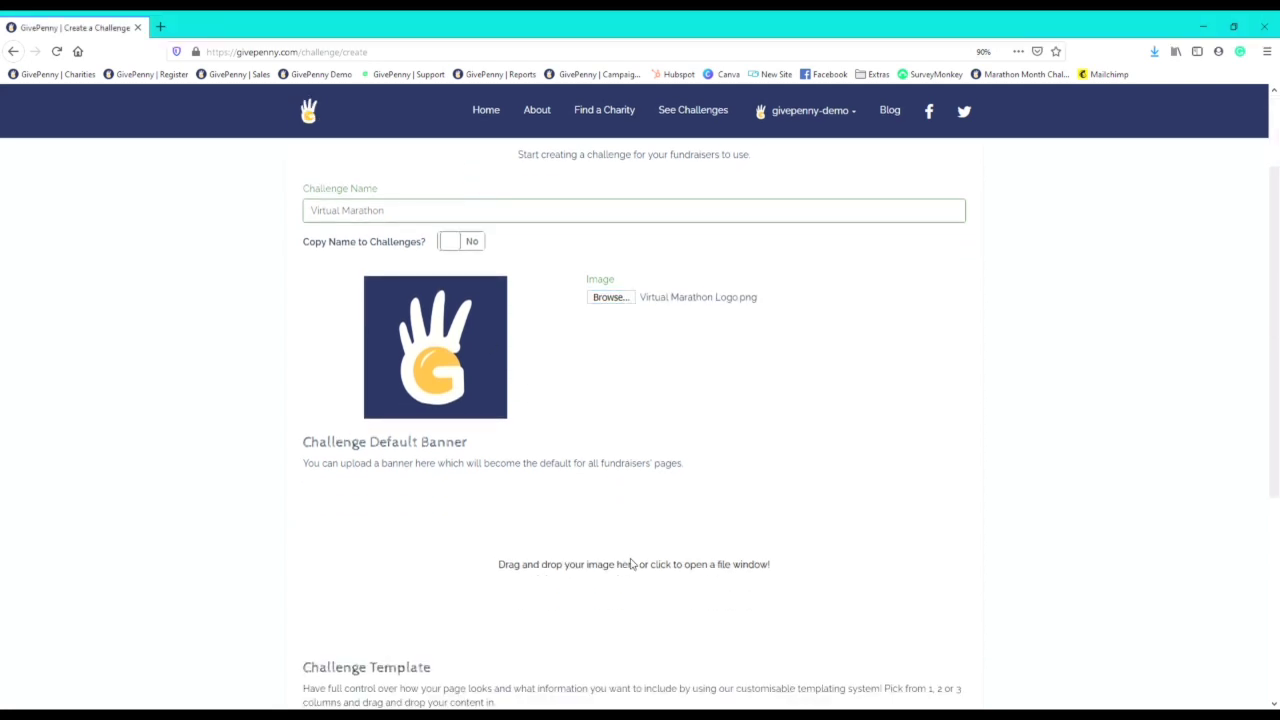
pyautogui.doubleClick(223, 160)
# Step: Select the two-column challenge template, save the challenge and start creating its template
pyautogui.scroll(-4, 843, 389)
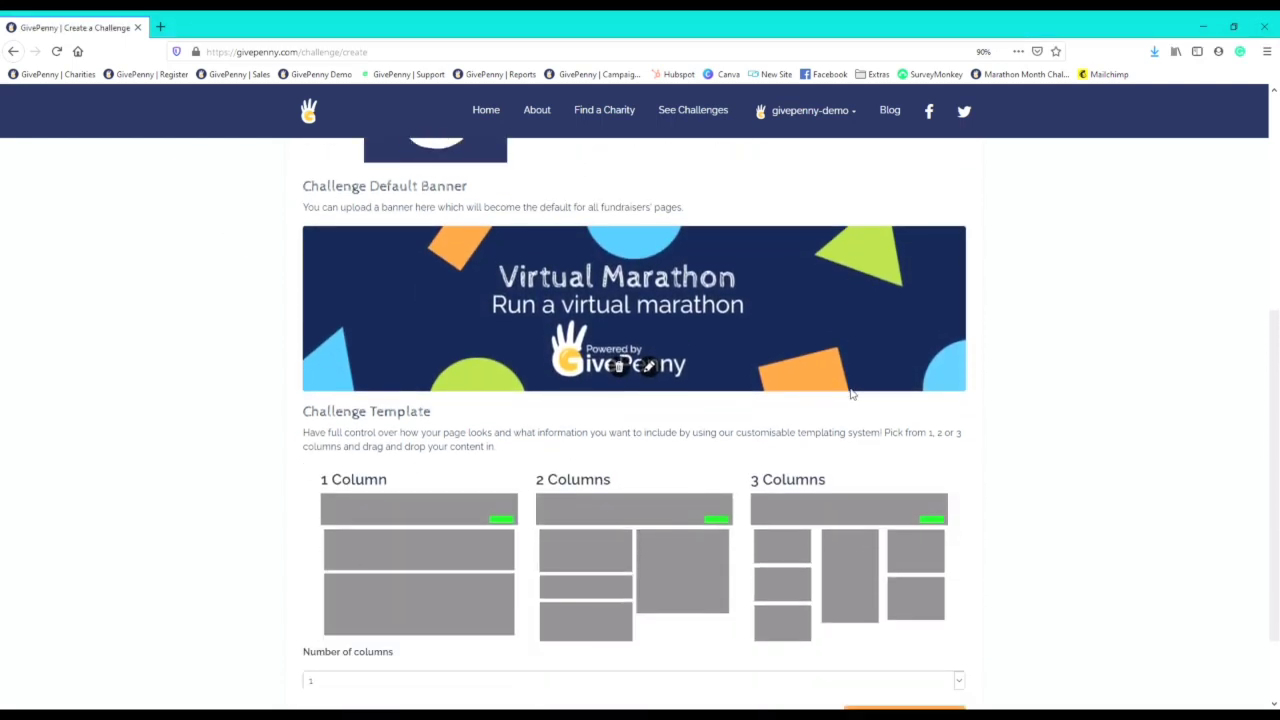
pyautogui.scroll(-2, 851, 394)
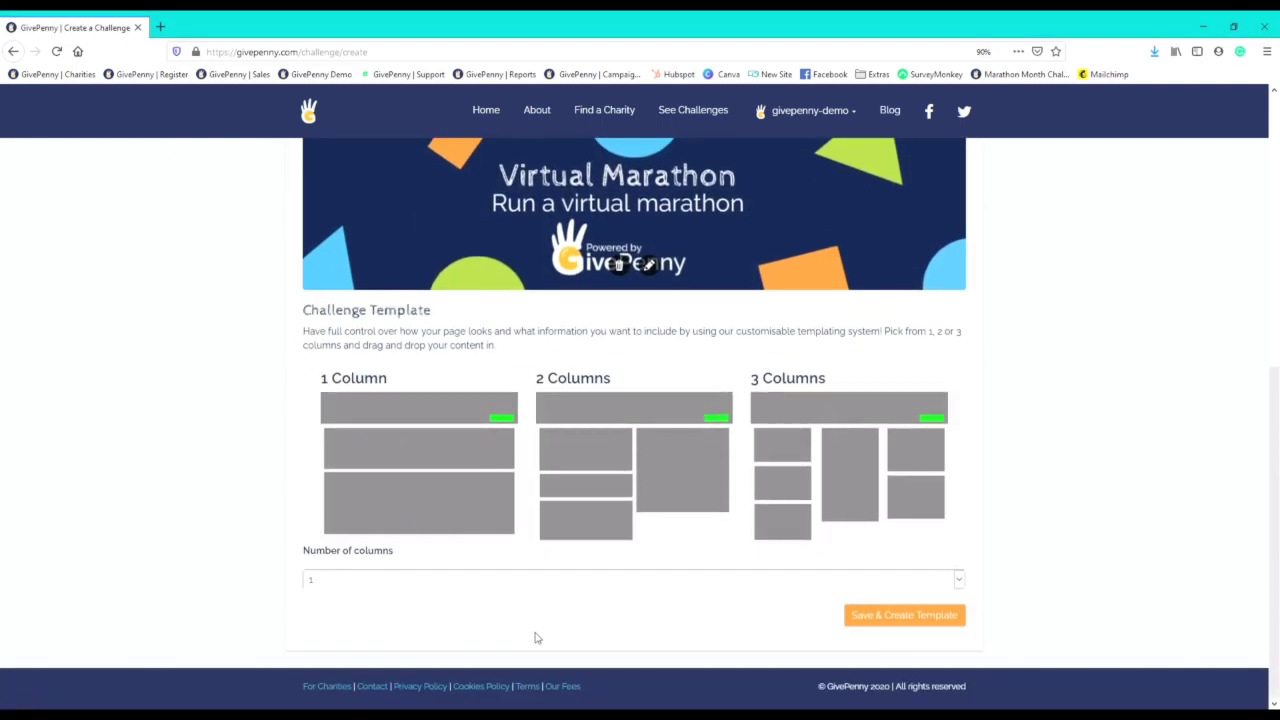
pyautogui.click(940, 622)
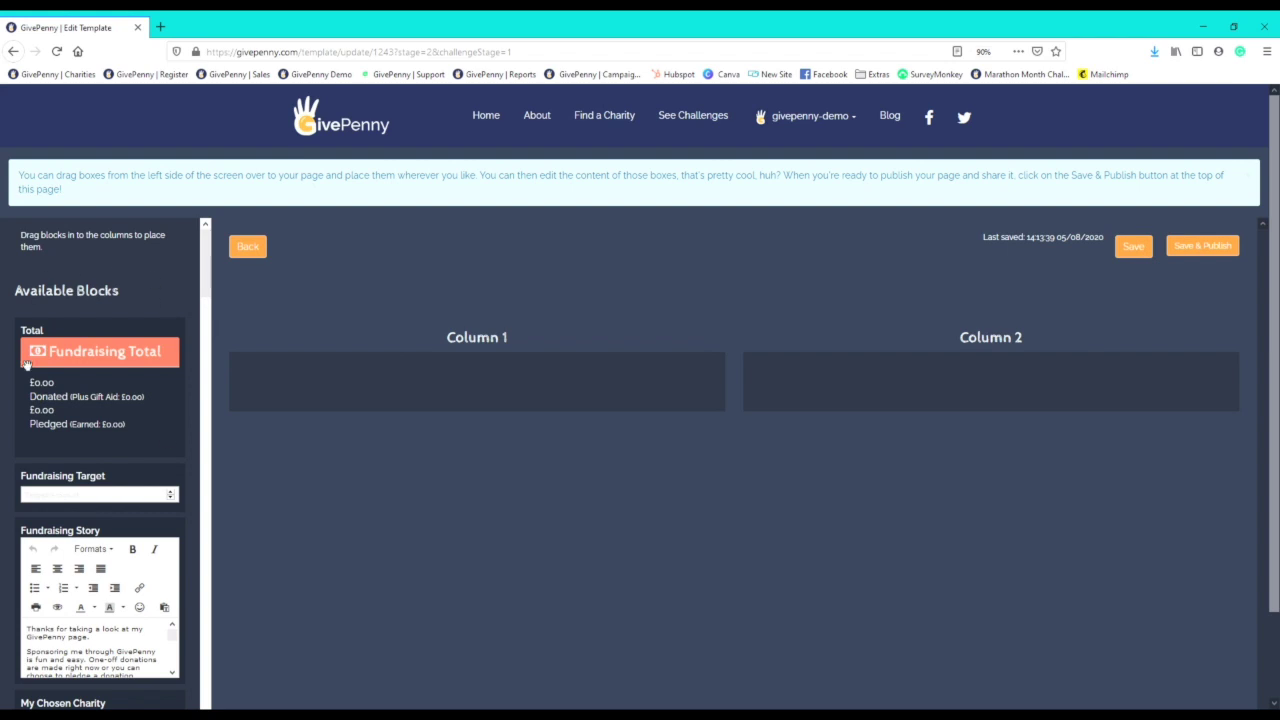
# Step: Place User Profile above Fundraising Story in Column 1, and Fundraising Target, Total, Supporters and Donations and My Chosen Charity in Column 2
pyautogui.moveTo(150, 348); pyautogui.dragTo(945, 394)
pyautogui.moveTo(91, 339); pyautogui.dragTo(828, 380)
pyautogui.moveTo(153, 343); pyautogui.dragTo(424, 392)
pyautogui.moveTo(114, 365); pyautogui.dragTo(980, 560)
pyautogui.moveTo(110, 334); pyautogui.dragTo(437, 371)
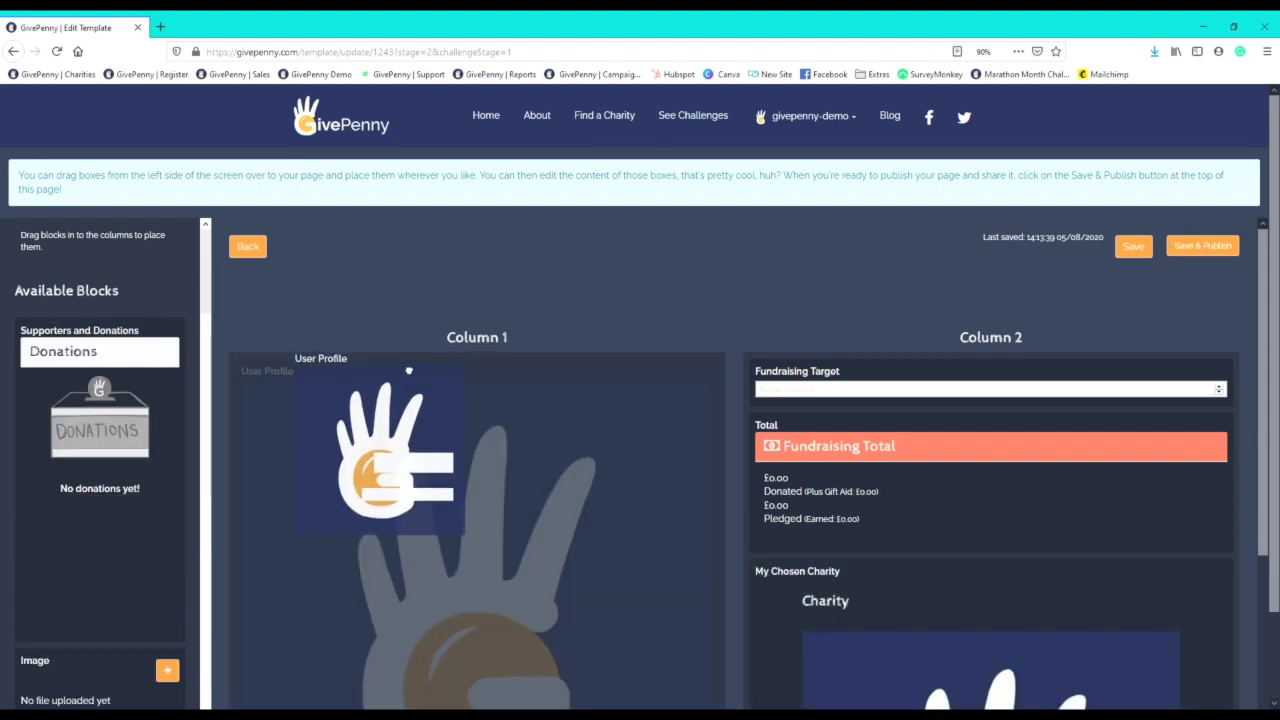
pyautogui.moveTo(99, 346); pyautogui.dragTo(1043, 529)
# Step: Add the Strava tracking block below the Fundraising Story in Column 1
pyautogui.scroll(-4, 362, 492)
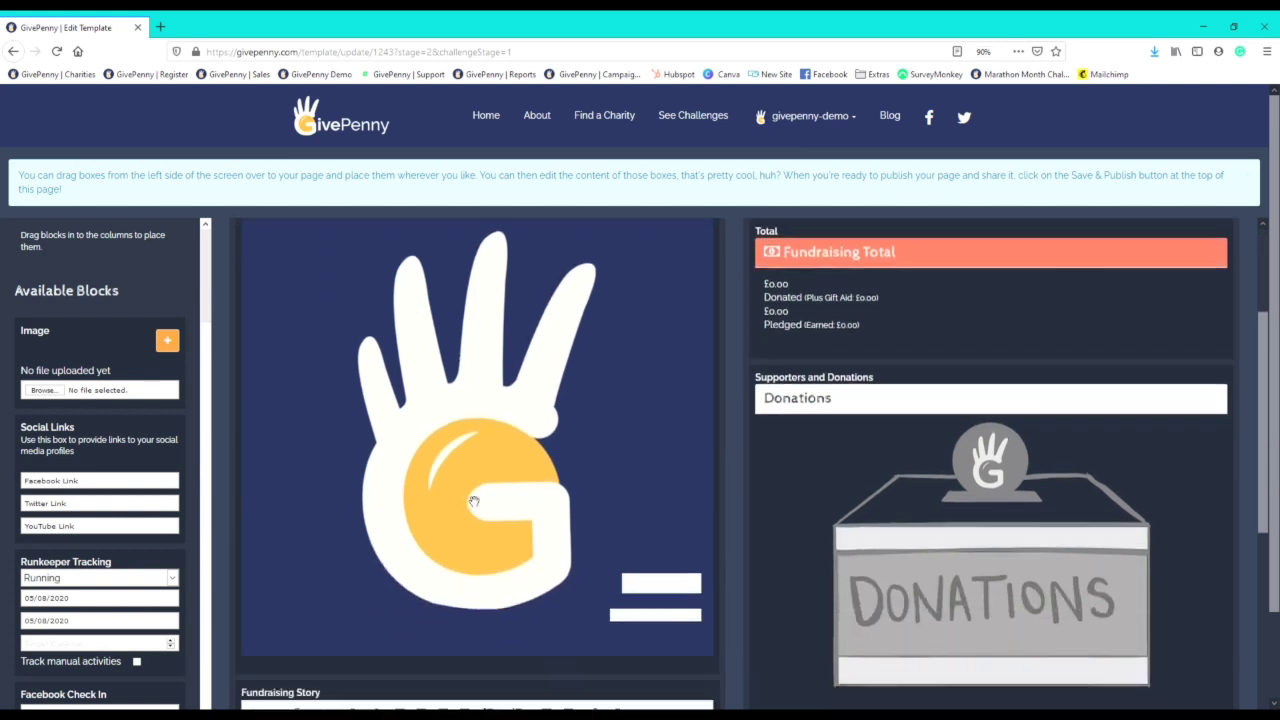
pyautogui.scroll(-1, 141, 508)
pyautogui.scroll(-8, 141, 508)
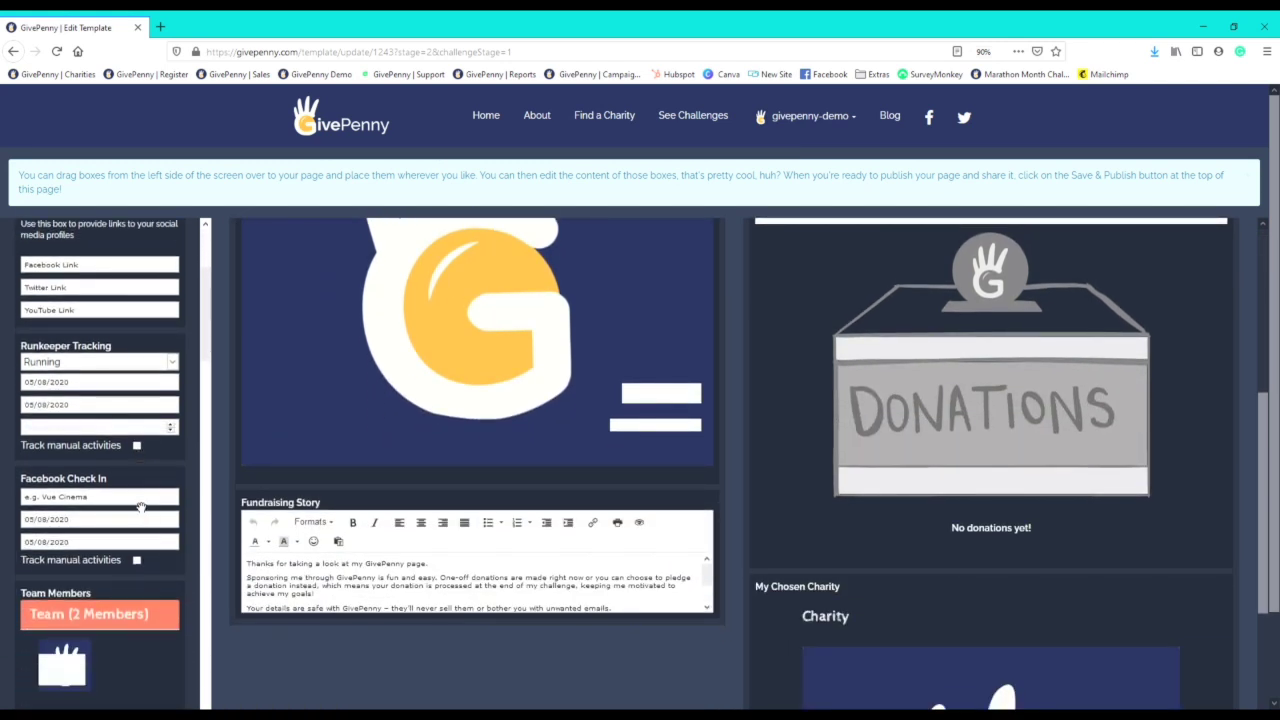
pyautogui.scroll(-5, 141, 508)
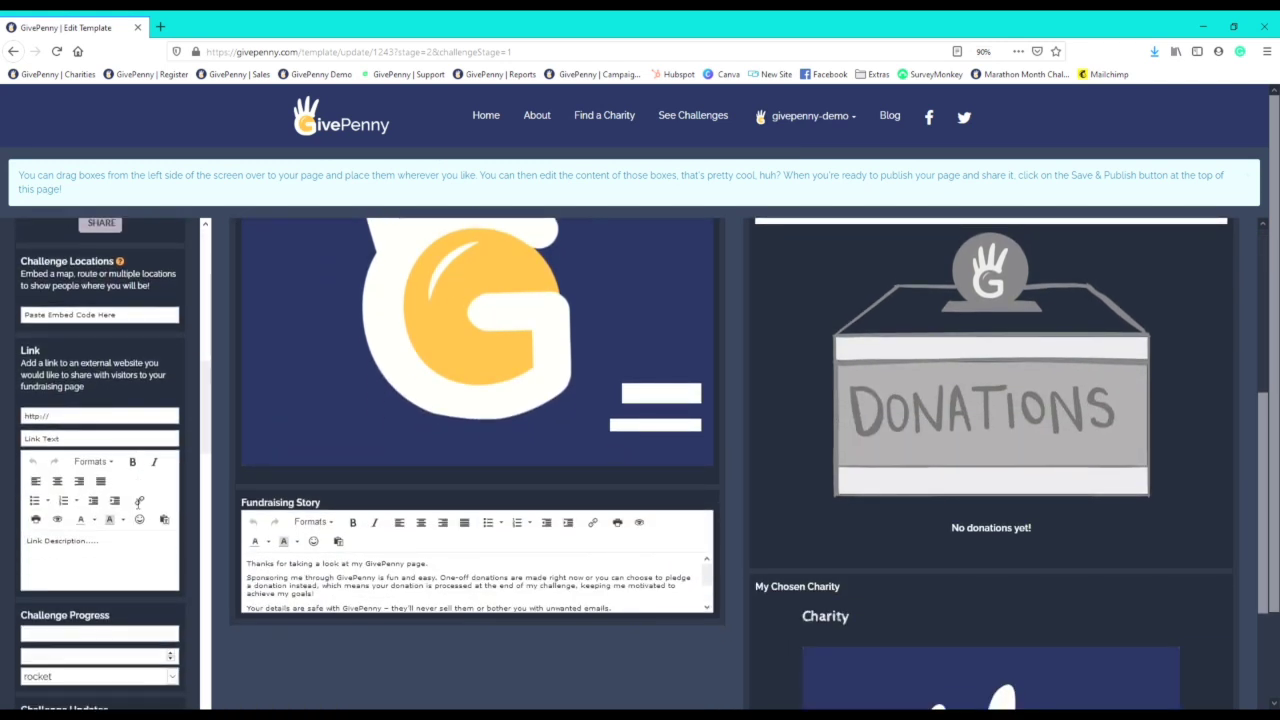
pyautogui.scroll(-3, 600, 520)
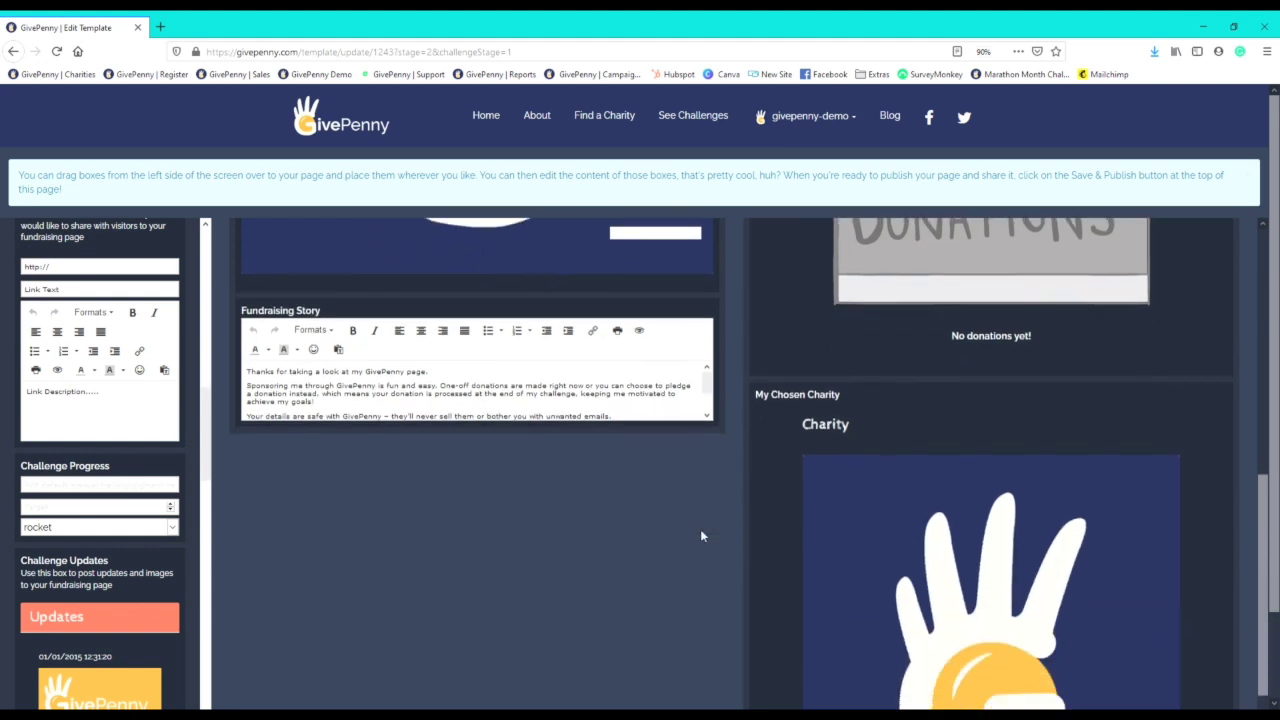
pyautogui.scroll(-4, 65, 498)
pyautogui.scroll(-5, 65, 498)
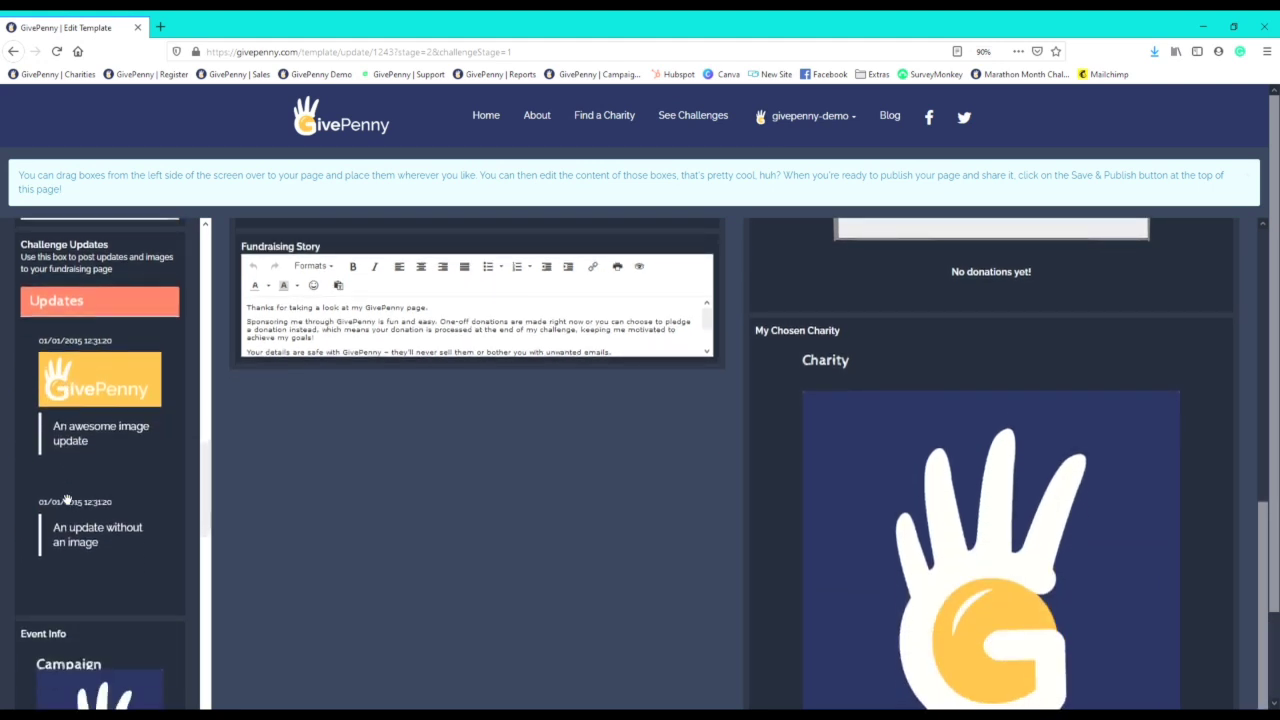
pyautogui.scroll(-5, 62, 496)
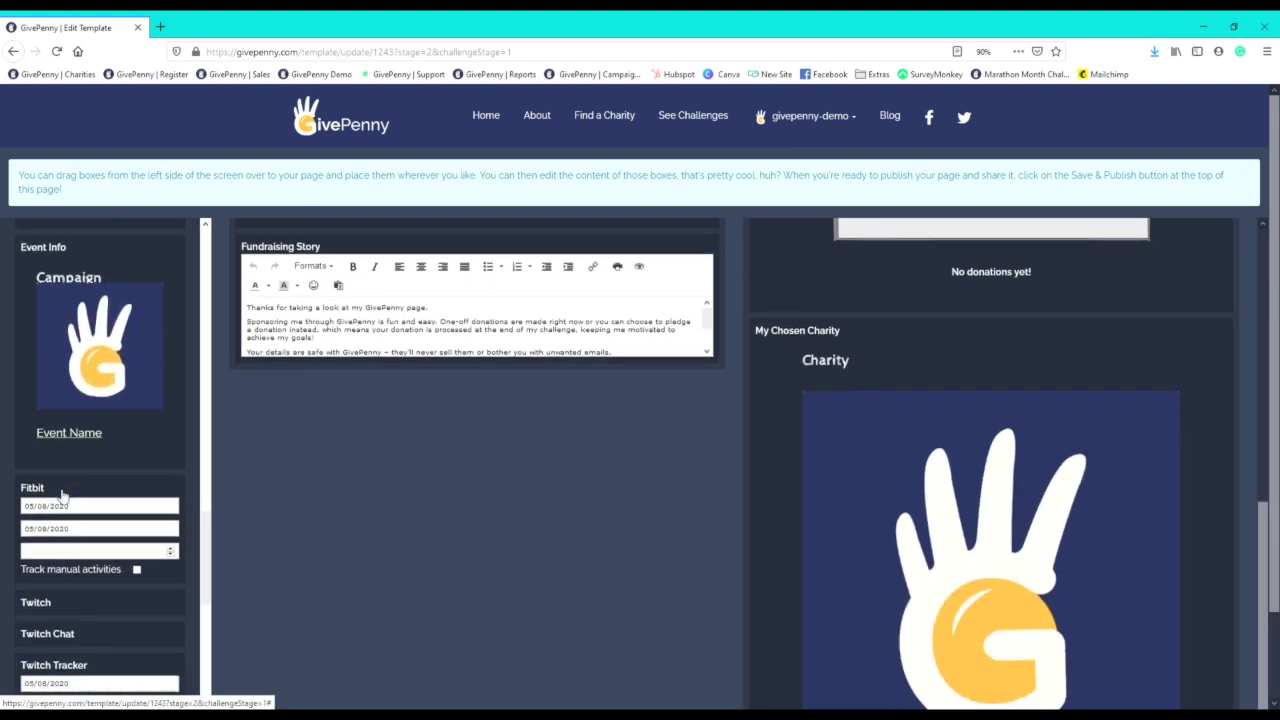
pyautogui.moveTo(84, 530); pyautogui.dragTo(308, 425)
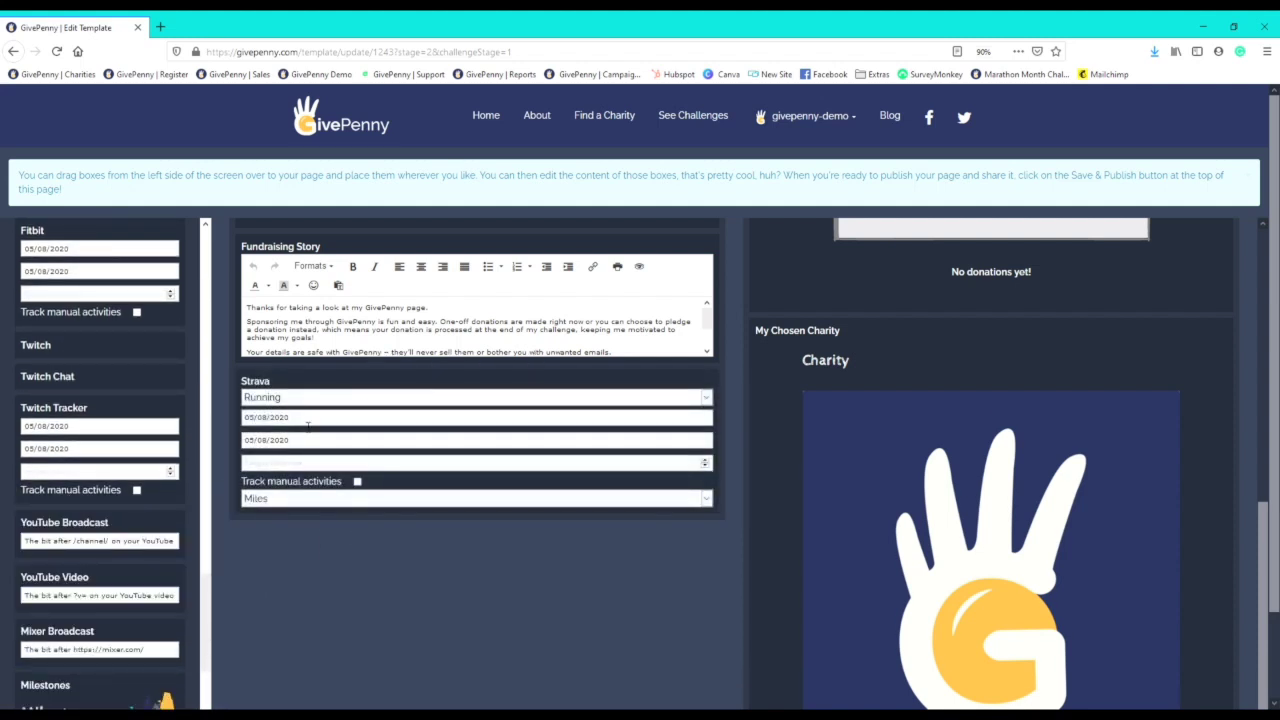
# Step: Set both Strava tracking dates to 04/10/2020 and the target to 26 miles, with manual activities tracked
pyautogui.click(313, 425)
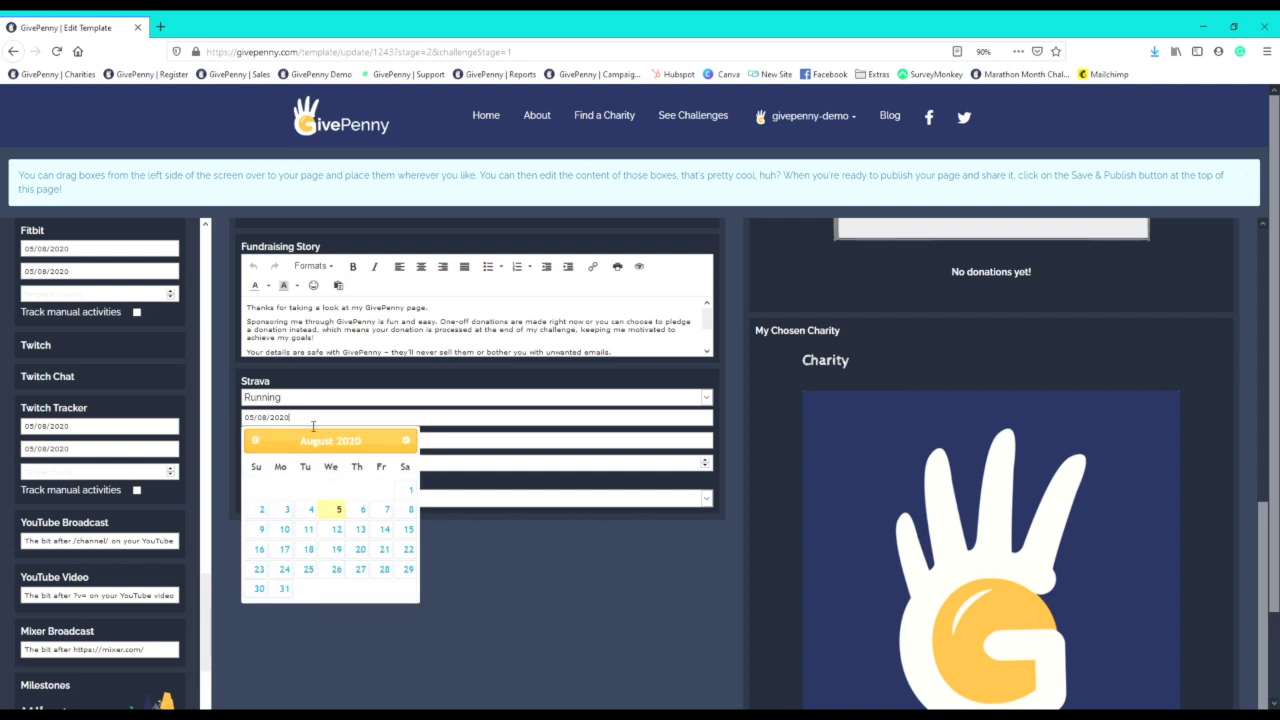
pyautogui.click(405, 441)
pyautogui.click(405, 441)
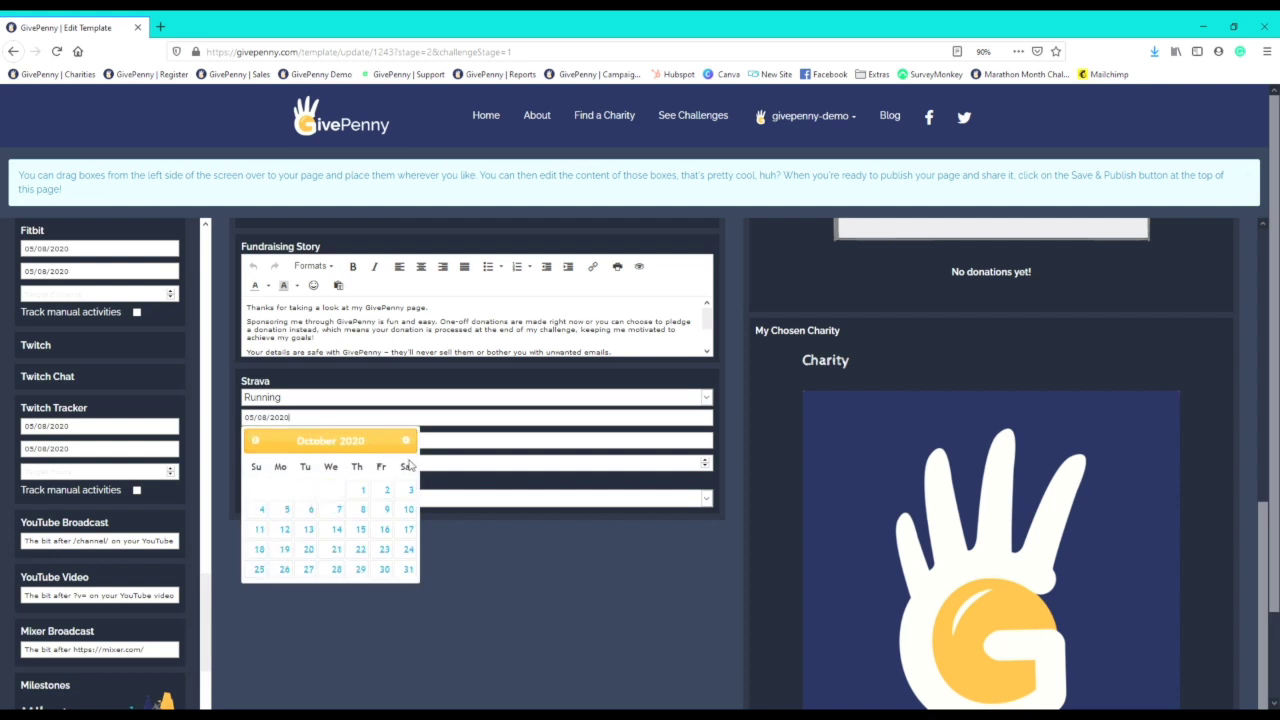
pyautogui.click(410, 490)
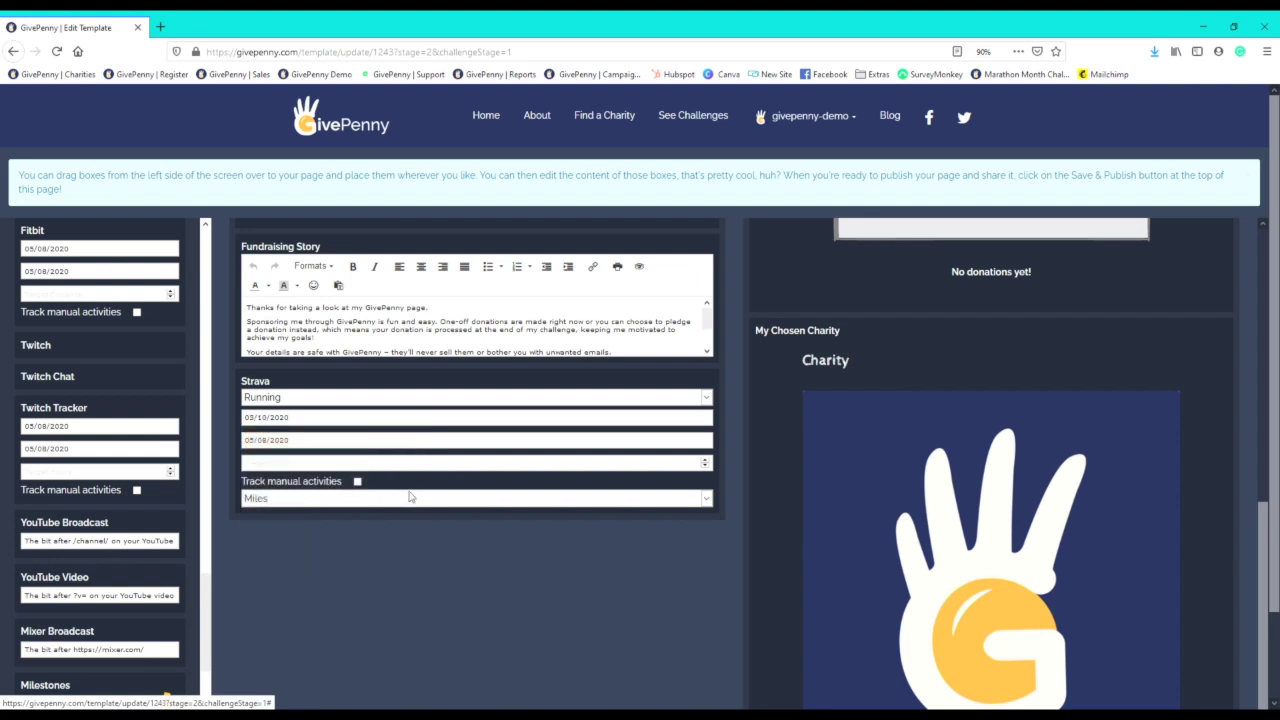
pyautogui.click(314, 425)
pyautogui.click(261, 510)
pyautogui.click(280, 444)
pyautogui.click(405, 463)
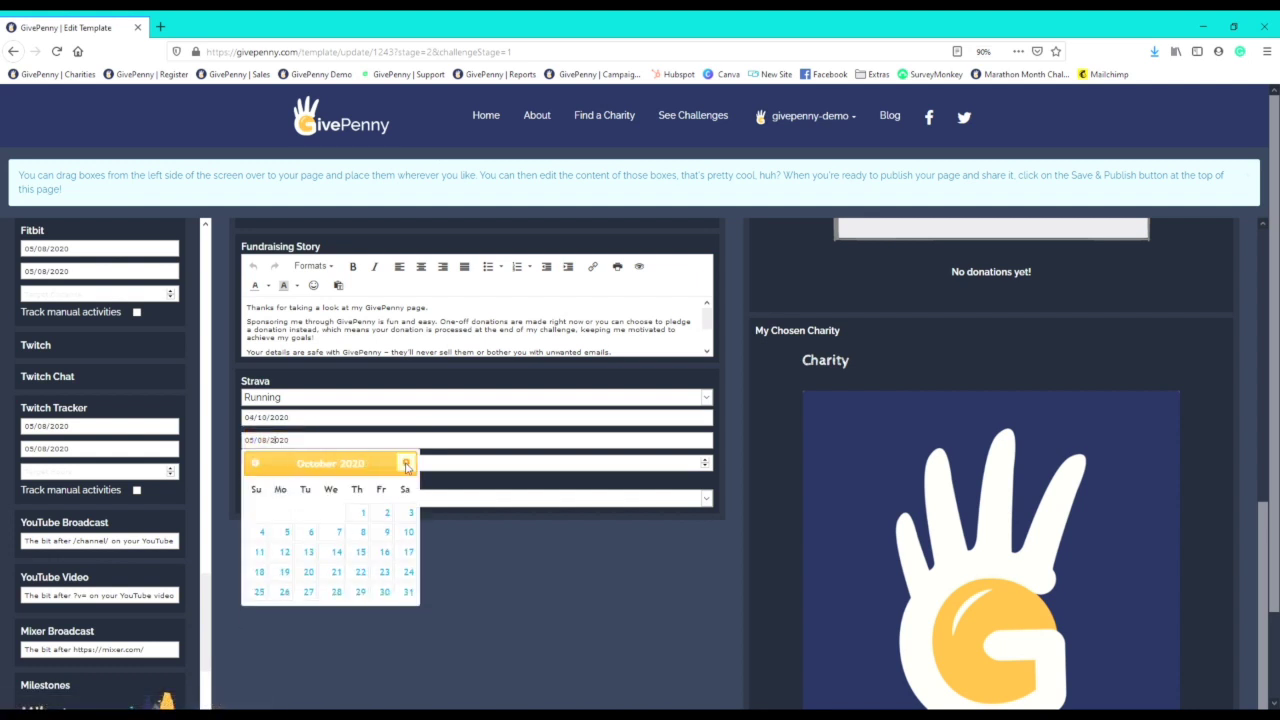
pyautogui.click(262, 531)
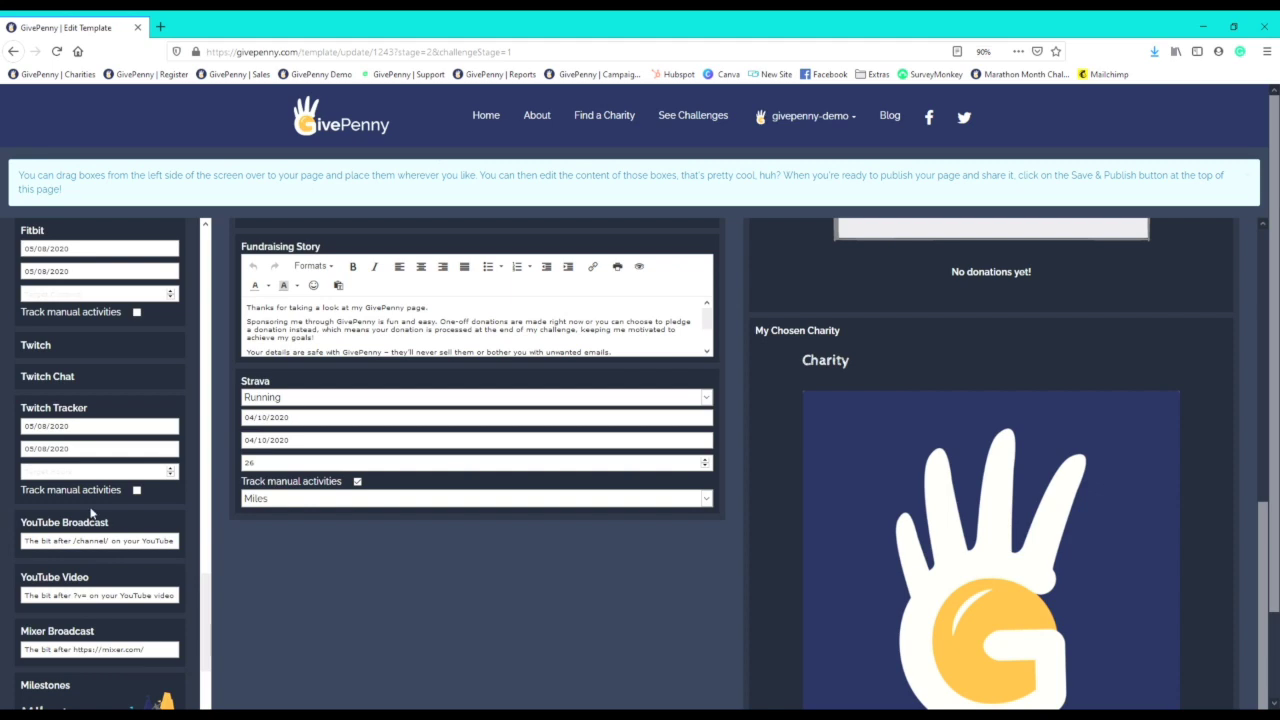
# Step: Add the Spotify block below Strava in Column 1, and save and publish the challenge template
pyautogui.scroll(-5, 68, 513)
pyautogui.moveTo(134, 489); pyautogui.dragTo(579, 592)
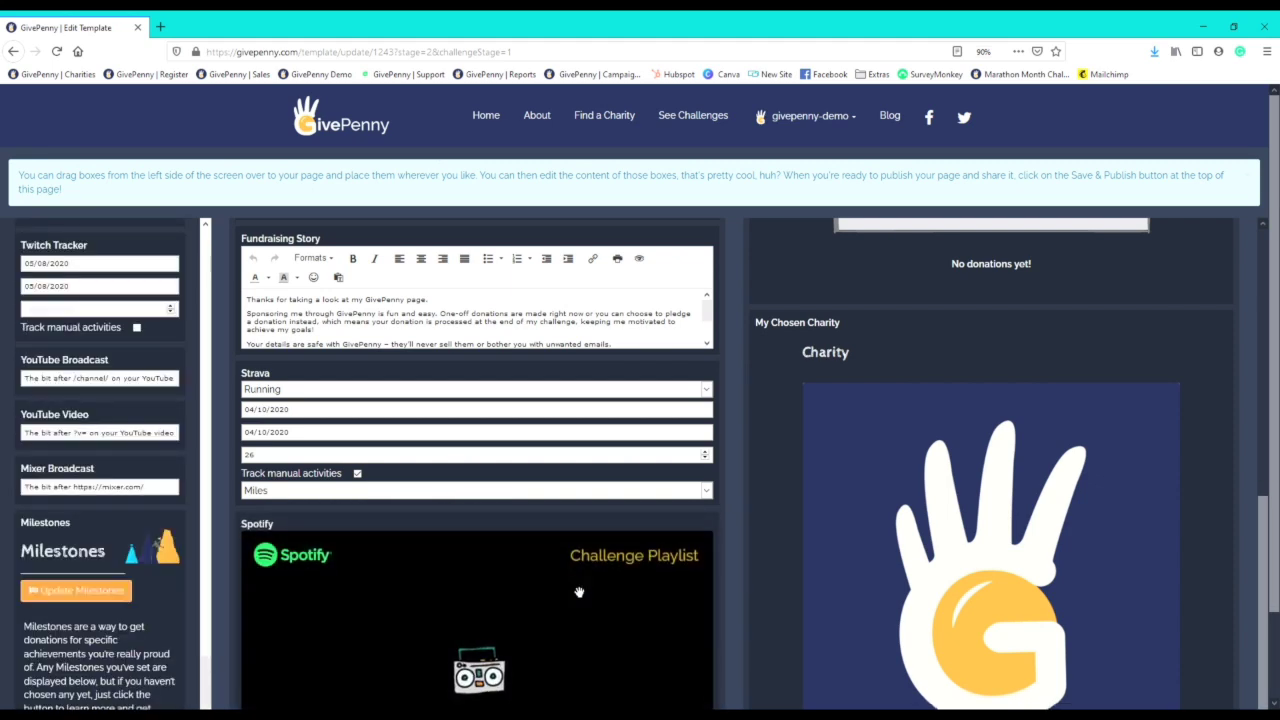
pyautogui.scroll(-3, 579, 592)
pyautogui.scroll(10, 604, 595)
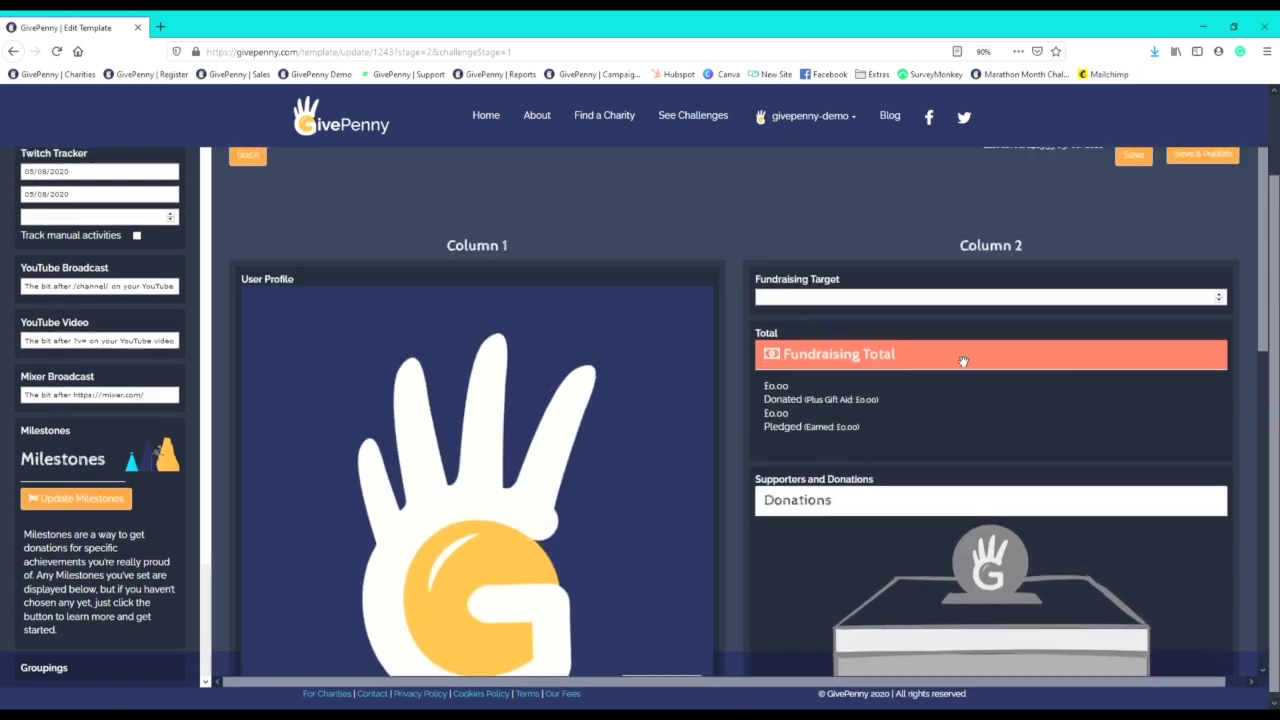
pyautogui.scroll(2, 1062, 316)
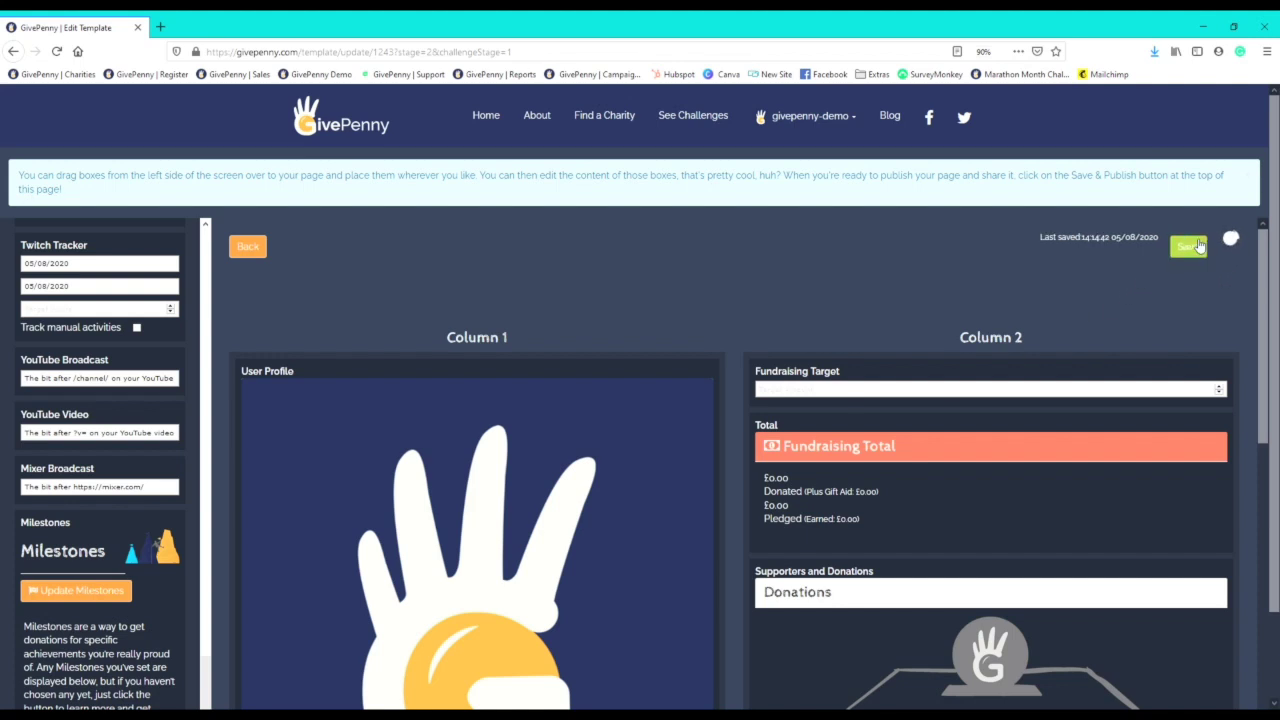
pyautogui.click(1199, 246)
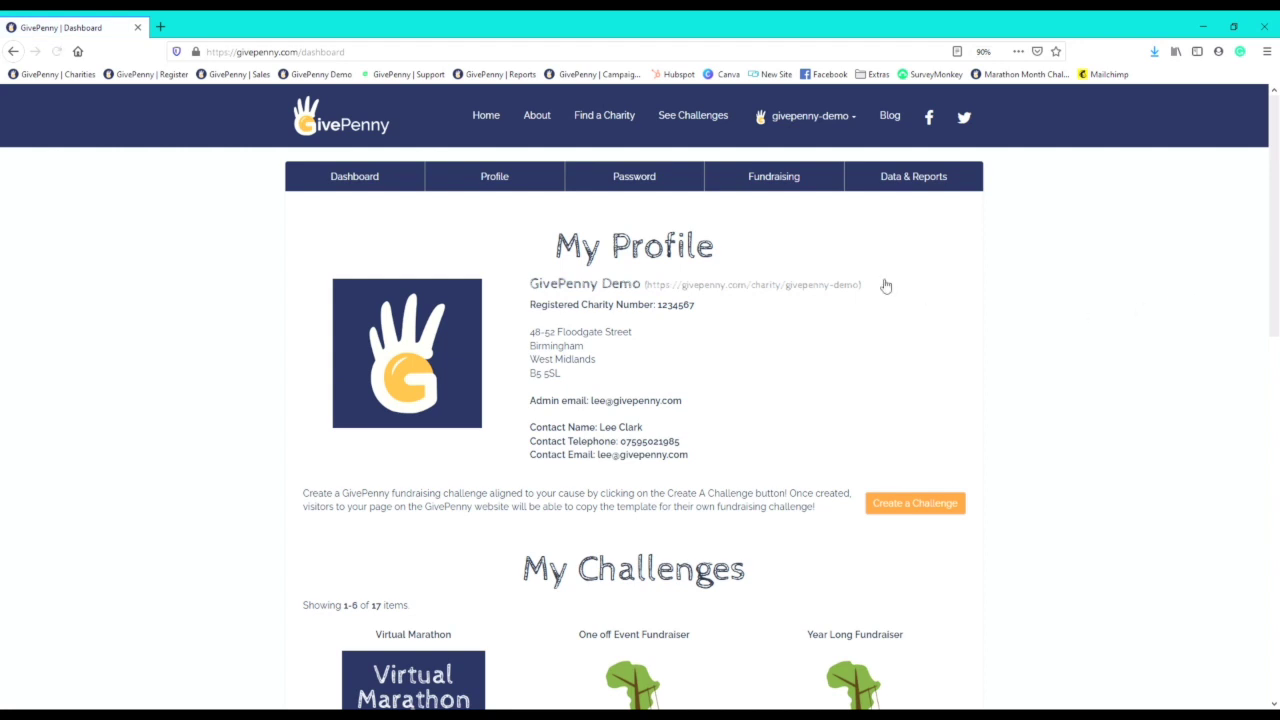
# Step: Create a new fundraising event named Virtual Marathon with the Sport & Fitness event type
pyautogui.click(783, 189)
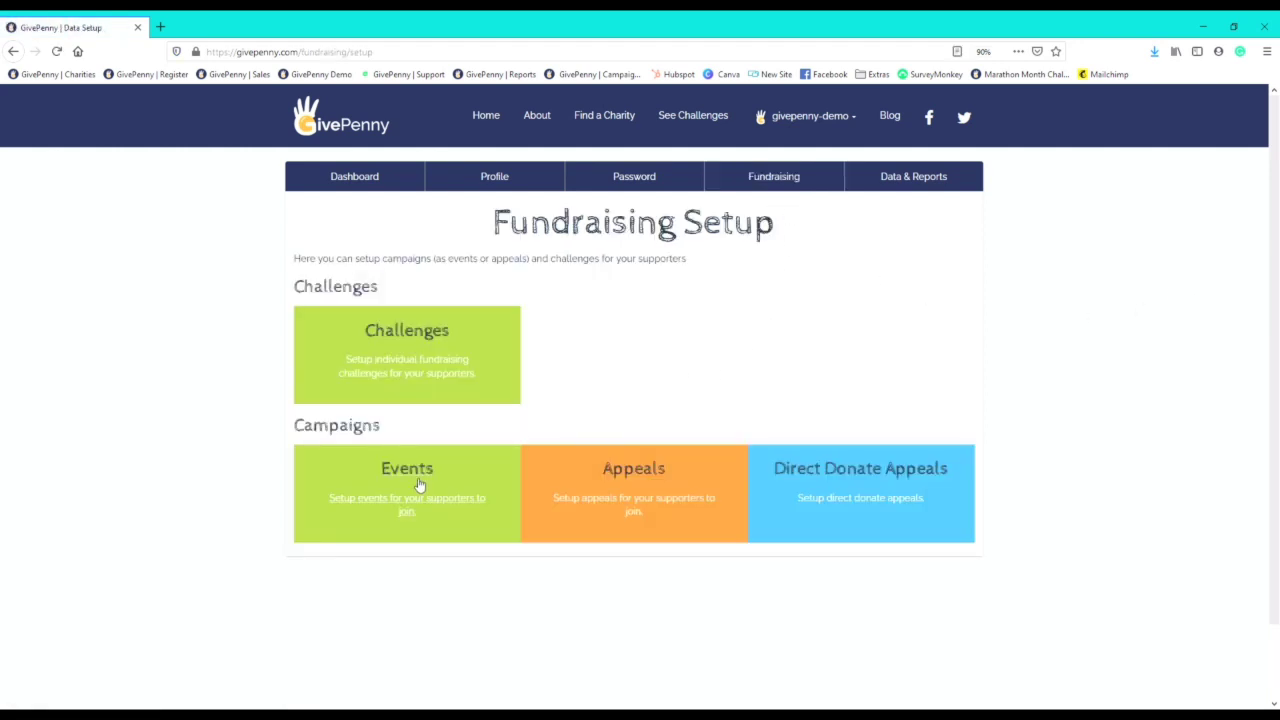
pyautogui.click(417, 485)
pyautogui.click(631, 296)
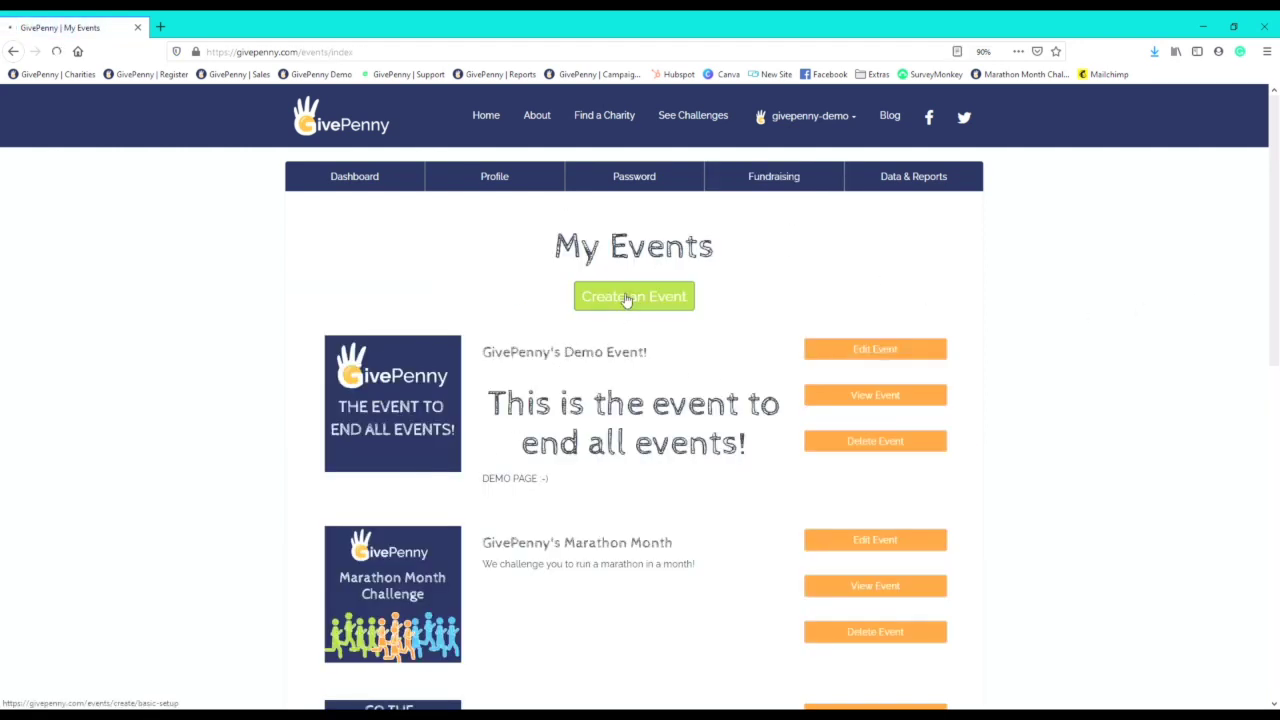
pyautogui.click(515, 424)
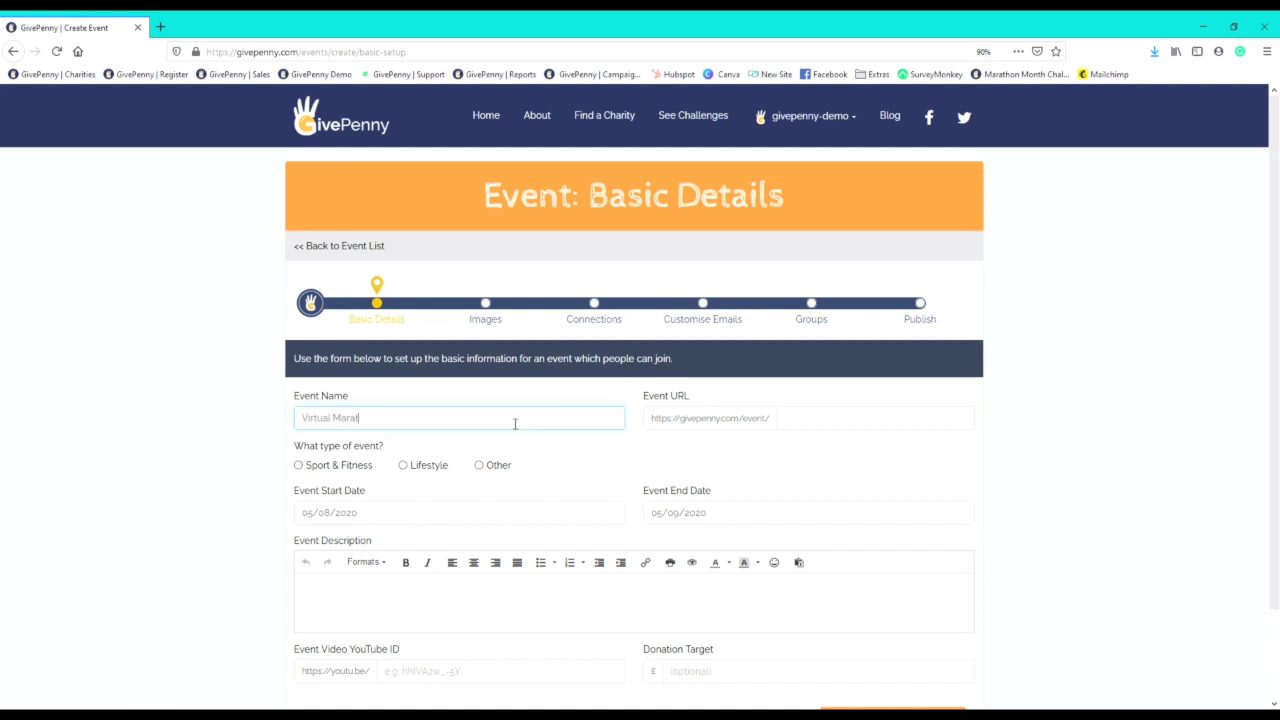
pyautogui.write('Virtual Marathon')
pyautogui.click(370, 466)
pyautogui.scroll(-2, 358, 483)
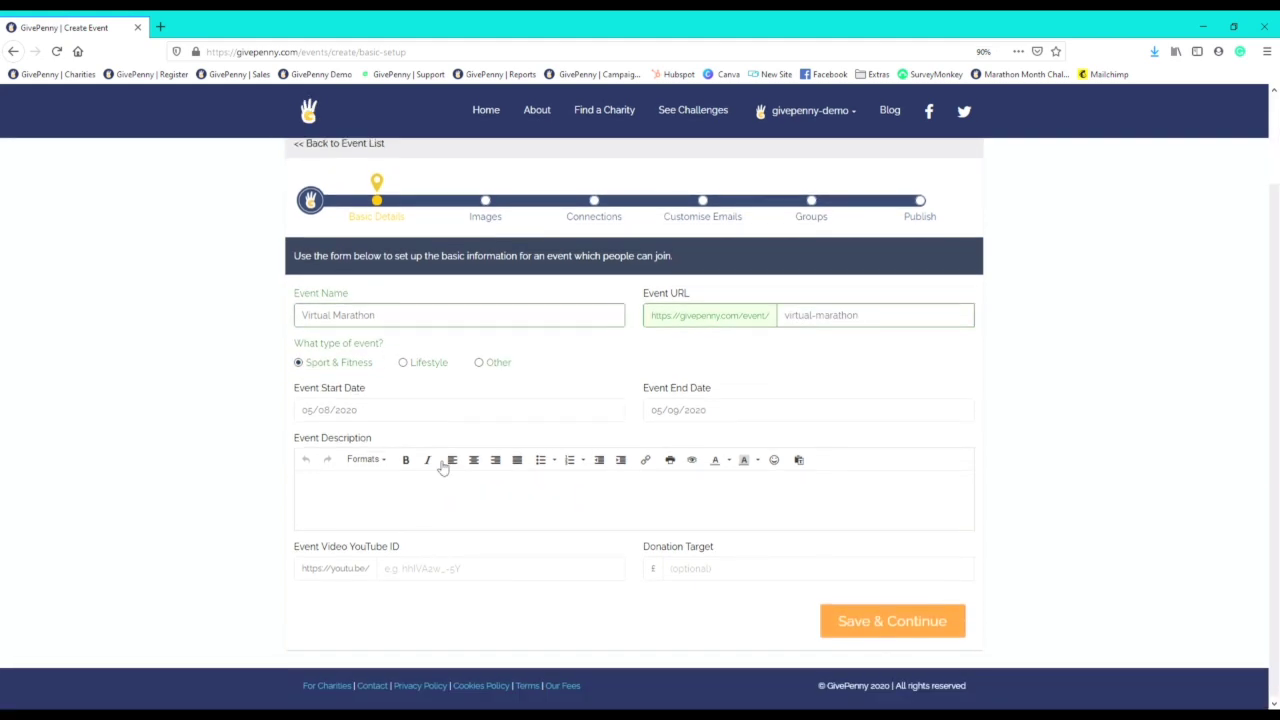
# Step: Set both the event start date and the event end date to 04/10/2020
pyautogui.press('Tab')
pyautogui.click(459, 516)
pyautogui.click(459, 516)
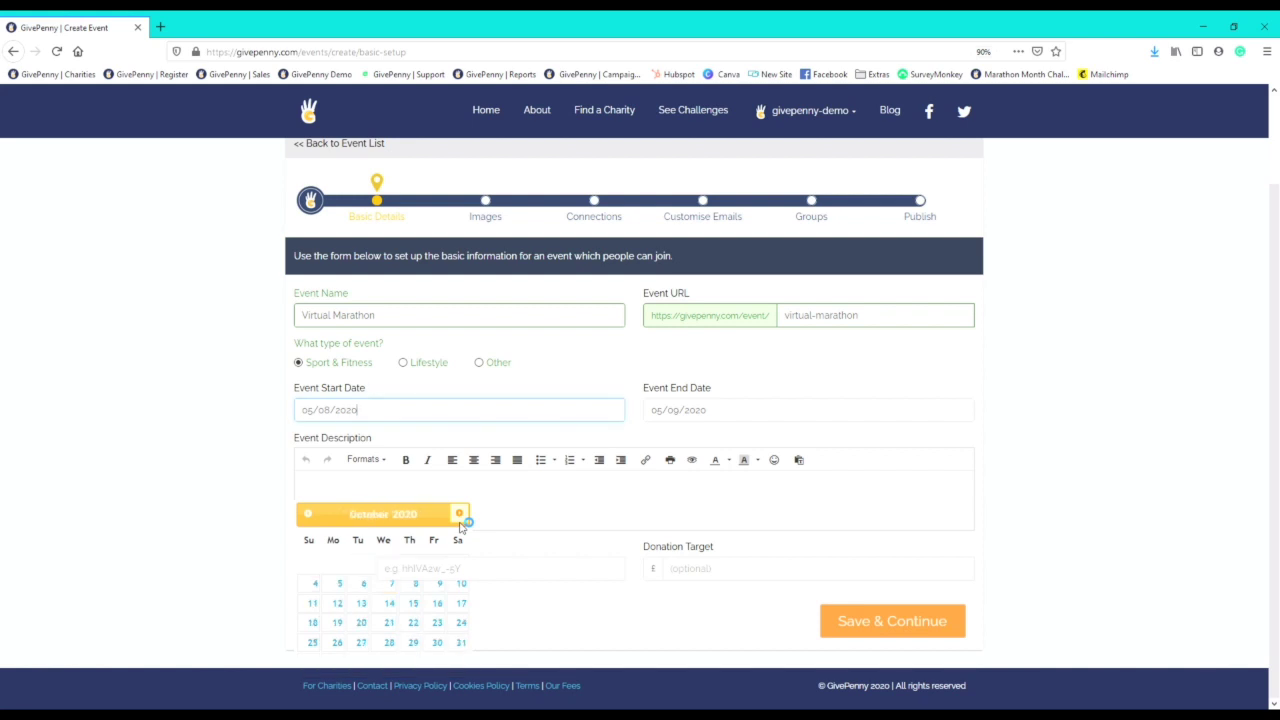
pyautogui.click(314, 584)
pyautogui.click(686, 404)
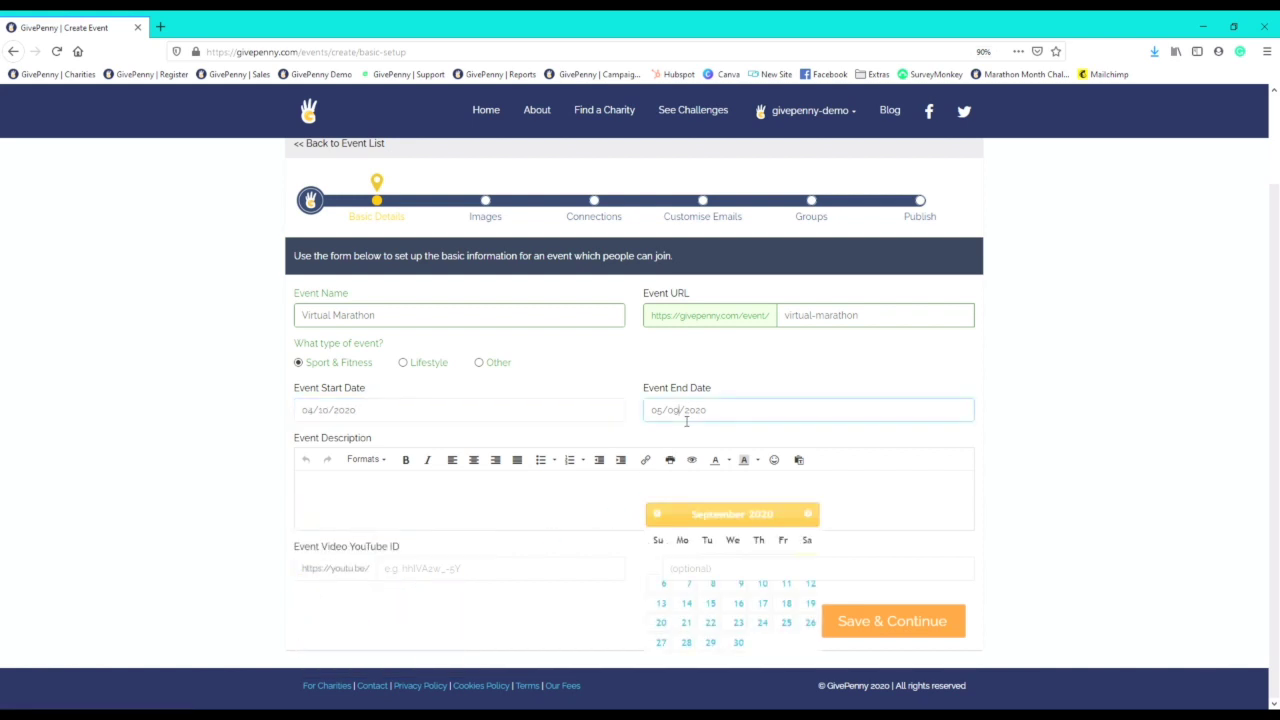
pyautogui.click(807, 516)
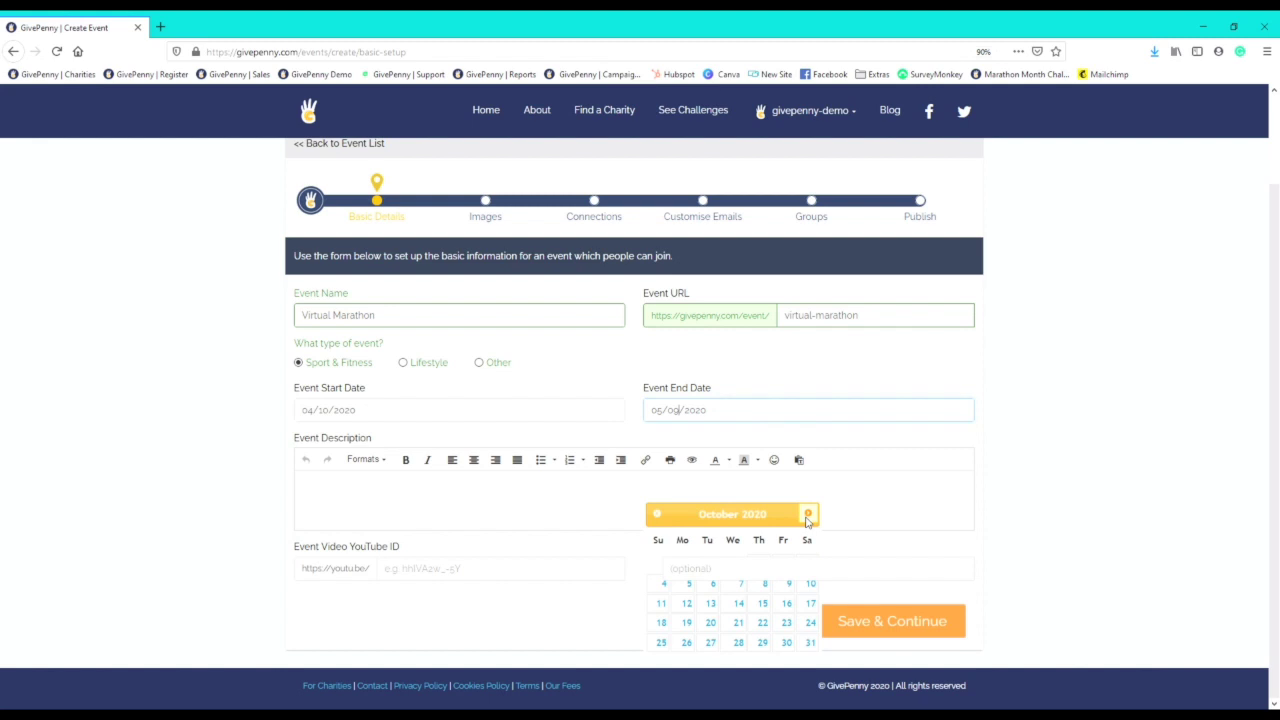
pyautogui.click(663, 585)
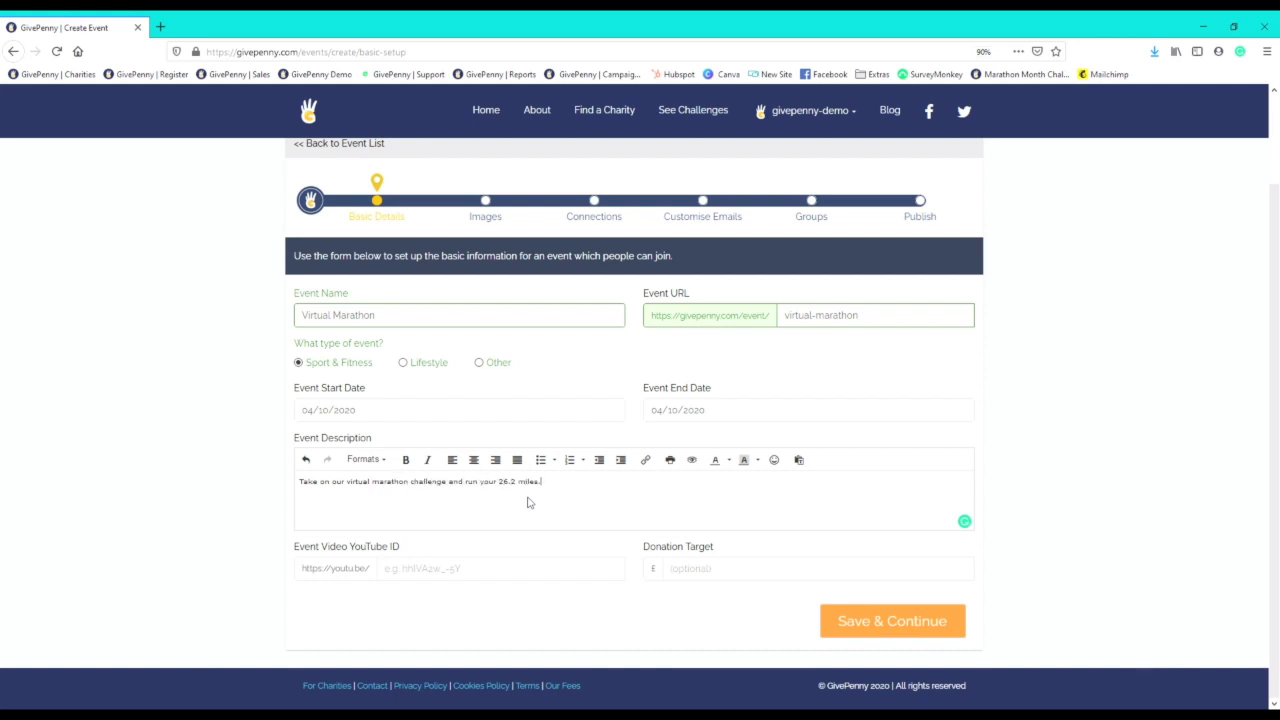
# Step: Enter the event description "Take on our virtual marathon challenge and run your 26.2 miles, anywhere!" and format it as a heading
pyautogui.moveTo(575, 492); pyautogui.dragTo(300, 500)
pyautogui.click(375, 460)
pyautogui.moveTo(378, 480)
pyautogui.click(502, 490)
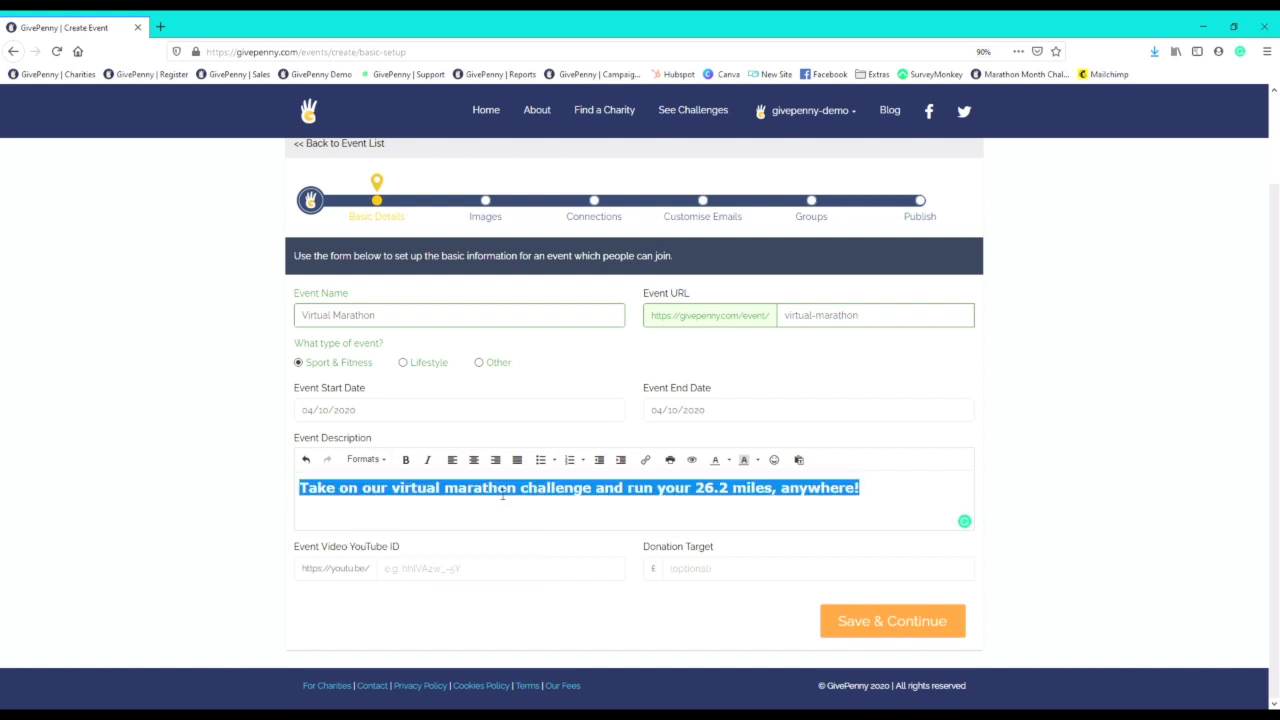
pyautogui.click(696, 519)
# Step: Set the event's donation target to £5000 without a YouTube video, and save the basic details
pyautogui.click(568, 568)
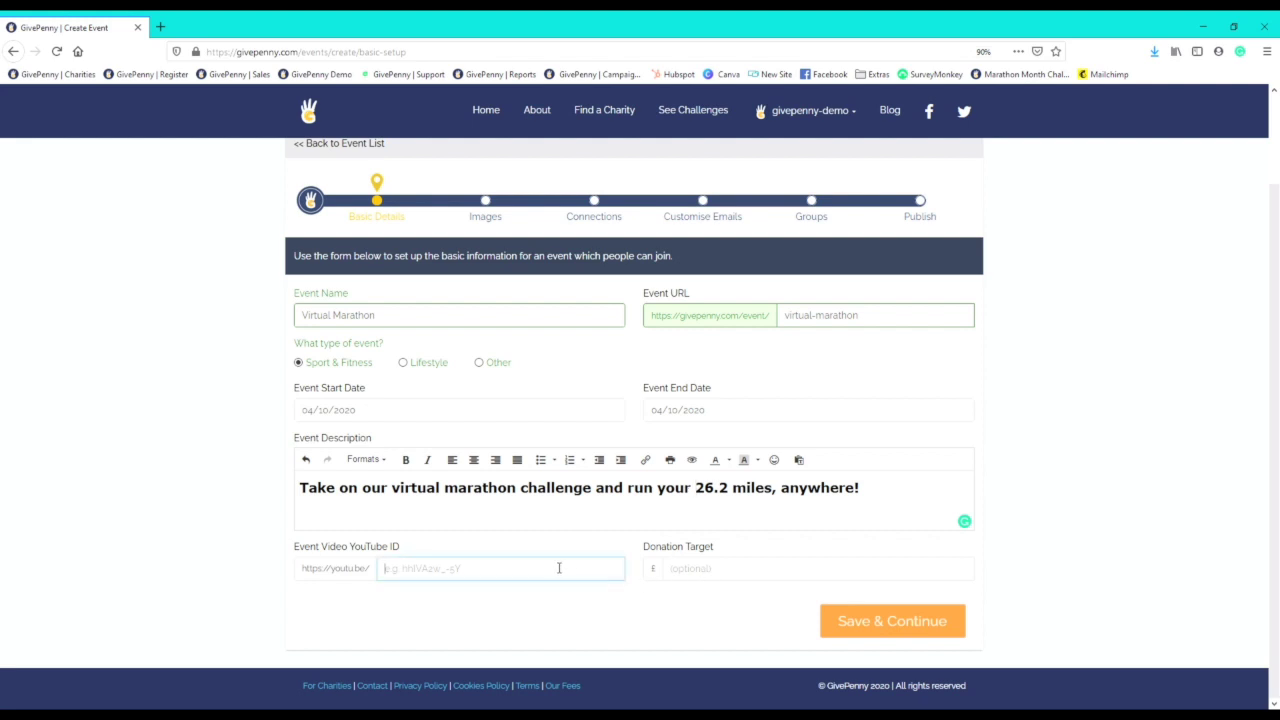
pyautogui.click(757, 569)
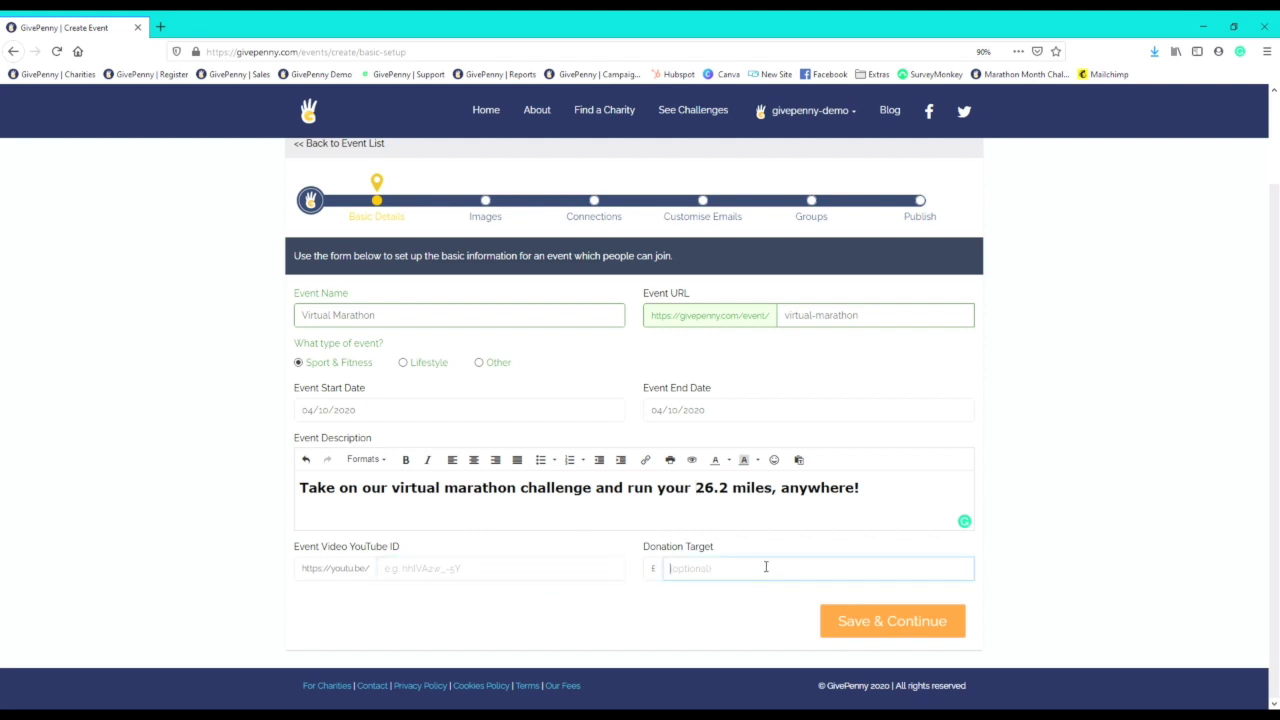
pyautogui.write('5000')
pyautogui.click(868, 624)
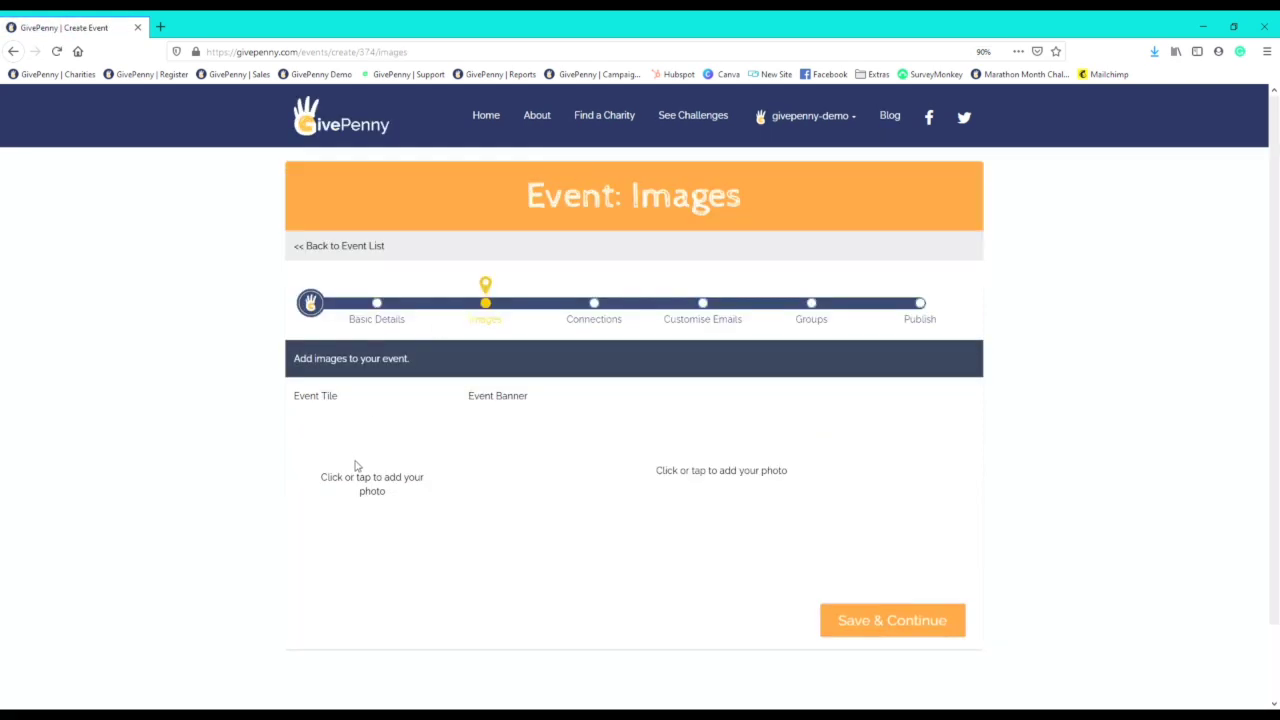
# Step: Upload the Virtual Marathon logo as the event tile image
pyautogui.click(363, 496)
pyautogui.doubleClick(170, 148)
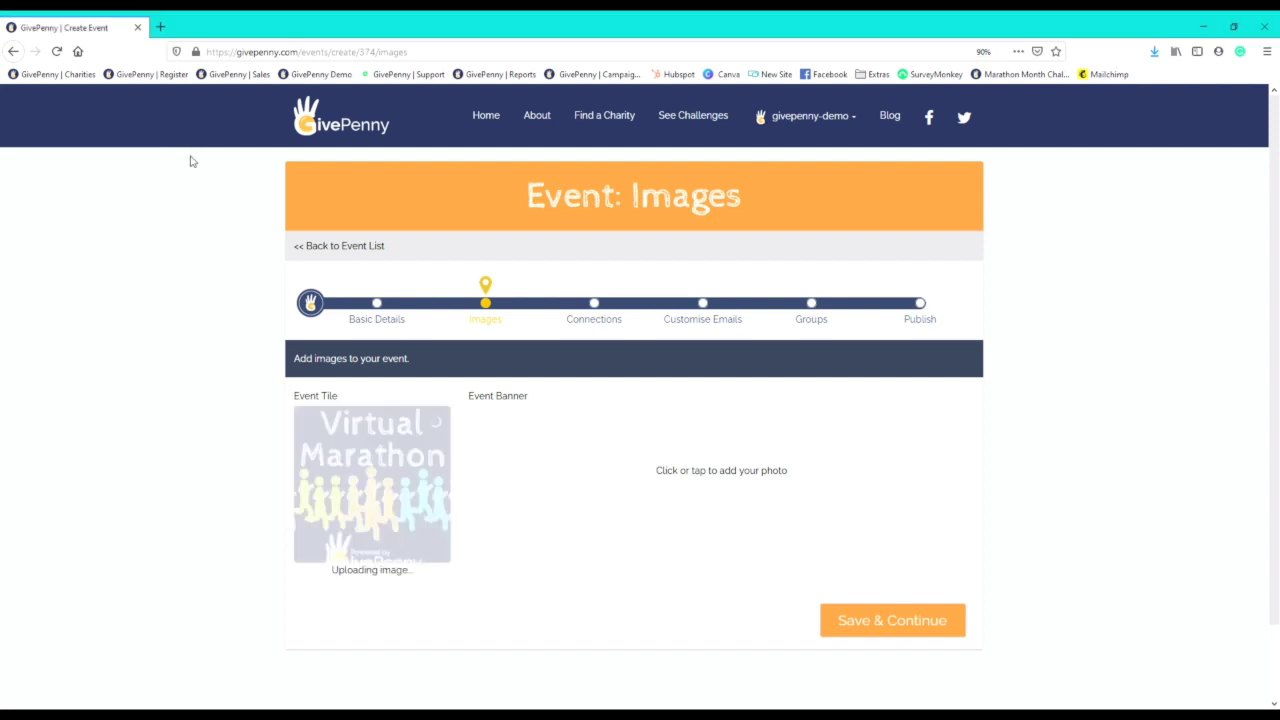
# Step: Upload the Virtual Marathon banner as the event banner image and save the event images
pyautogui.click(600, 470)
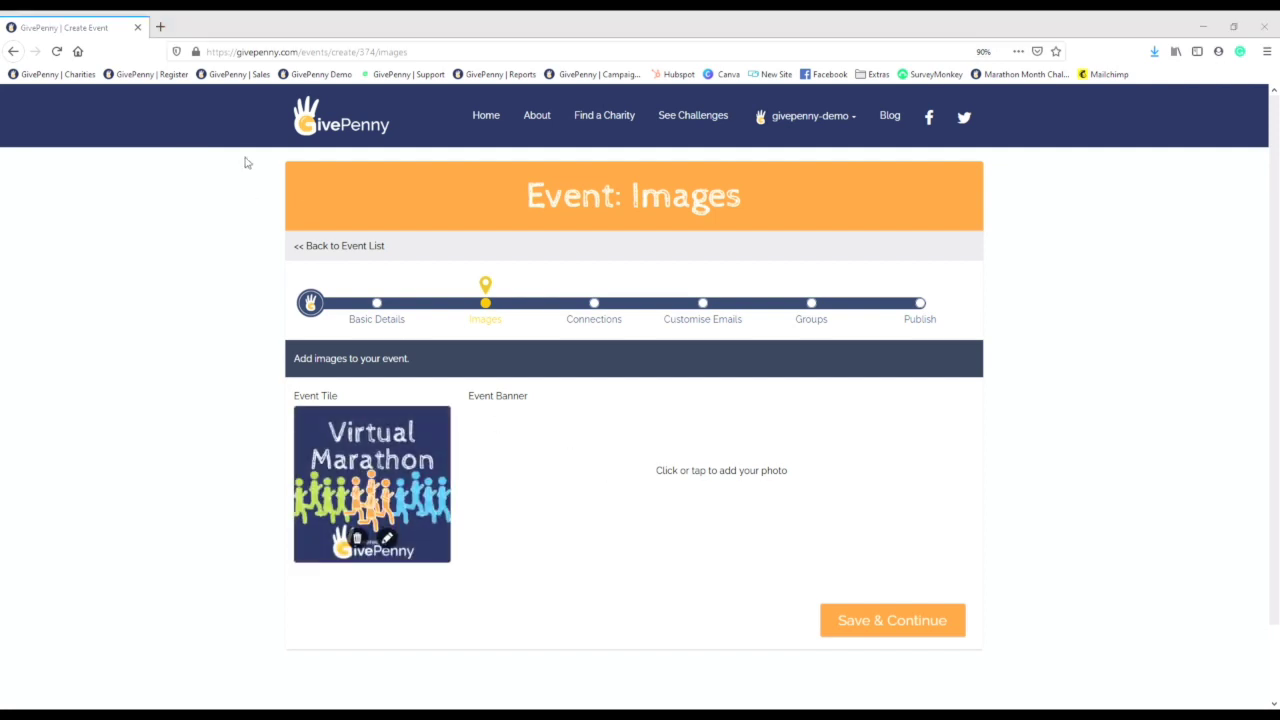
pyautogui.doubleClick(243, 160)
pyautogui.click(902, 634)
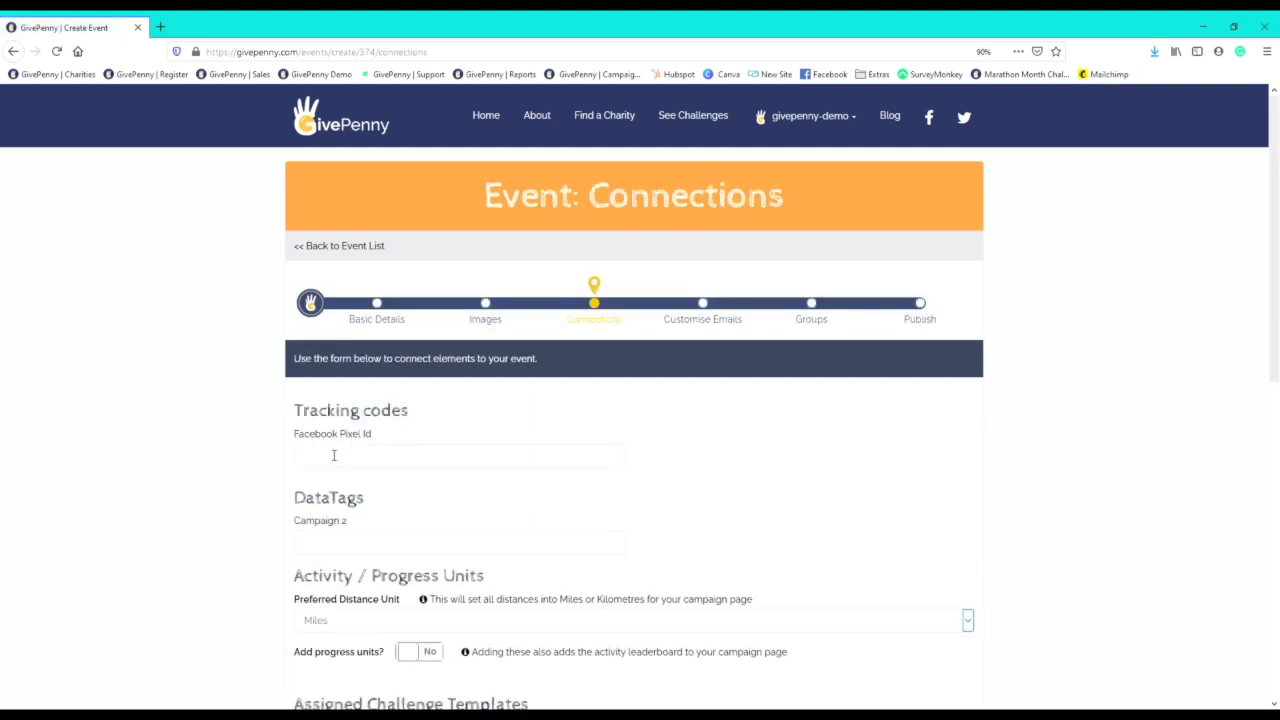
# Step: Enable progress units for the event and connect the progress unit to Strava
pyautogui.scroll(-3, 334, 455)
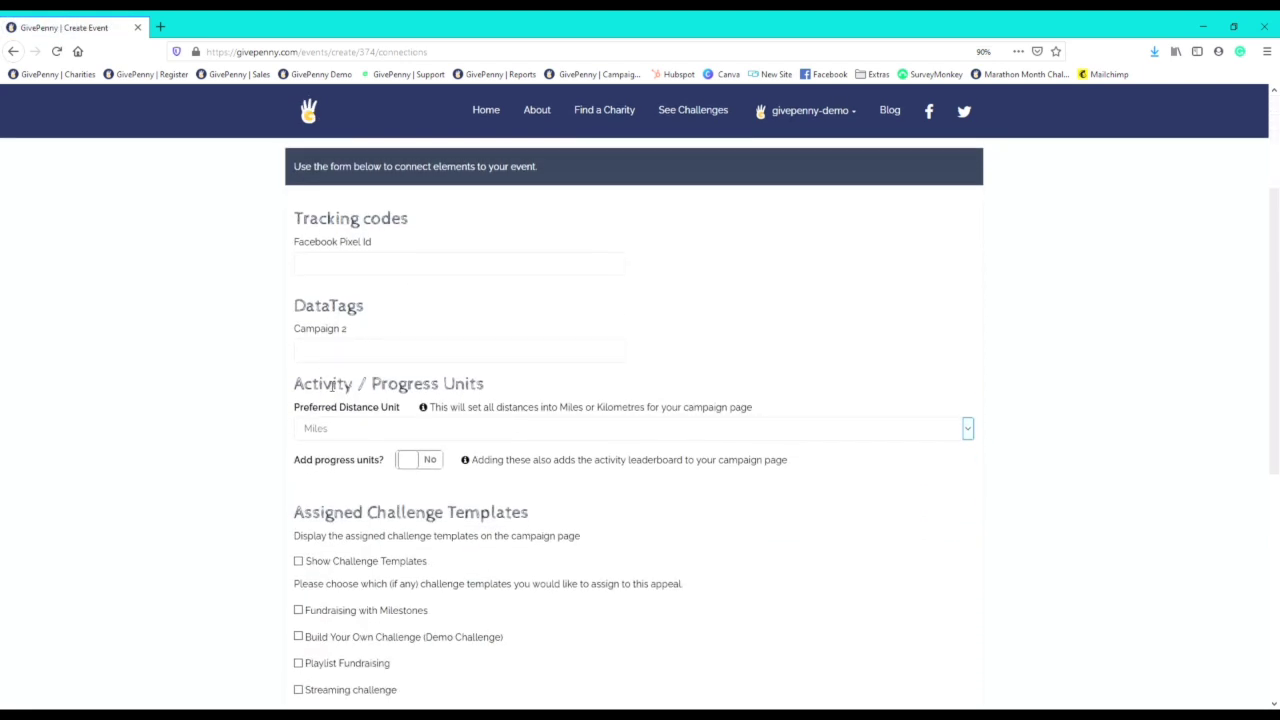
pyautogui.click(408, 460)
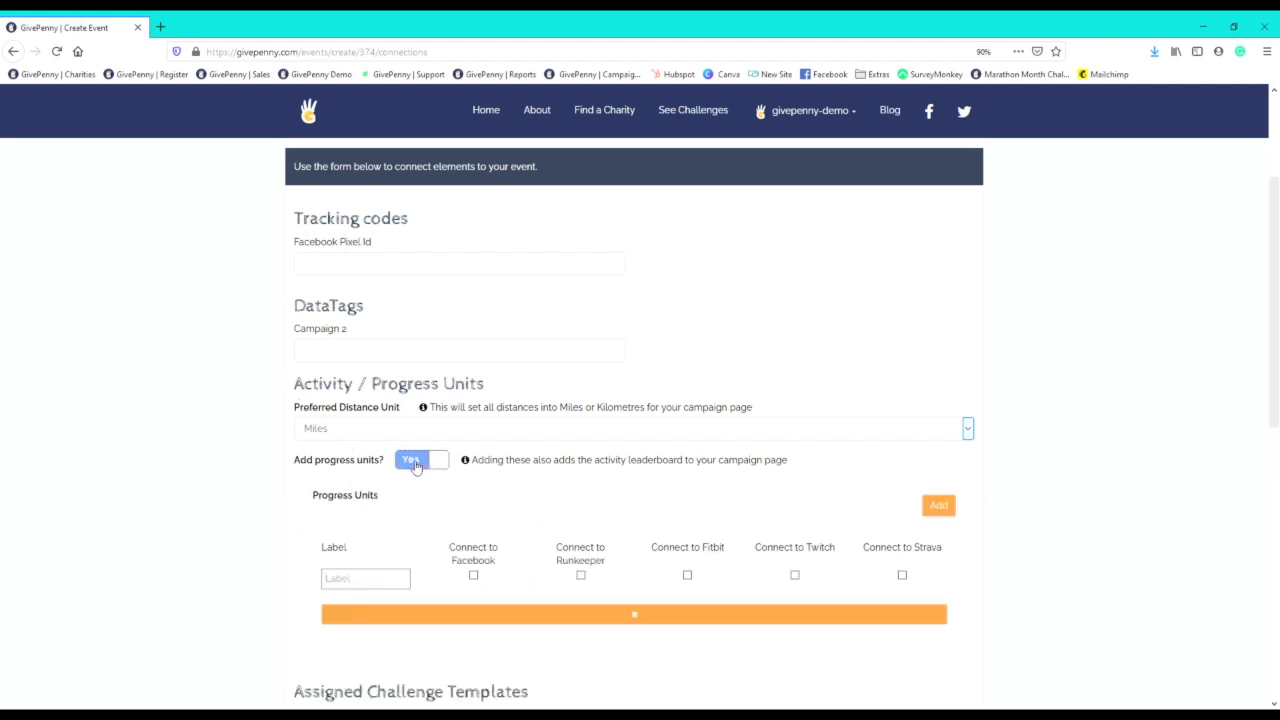
pyautogui.scroll(-2, 530, 495)
pyautogui.click(902, 448)
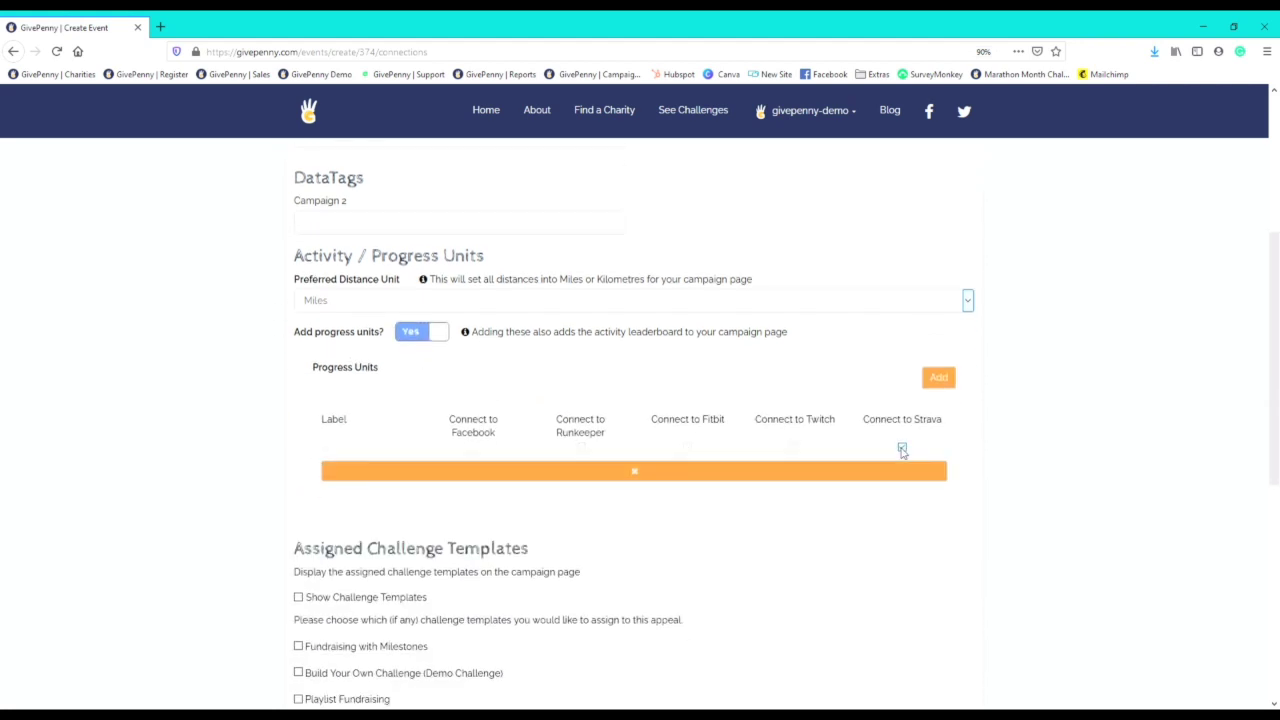
# Step: Assign the Virtual Marathon challenge template to the event and save the connections
pyautogui.scroll(-4, 810, 500)
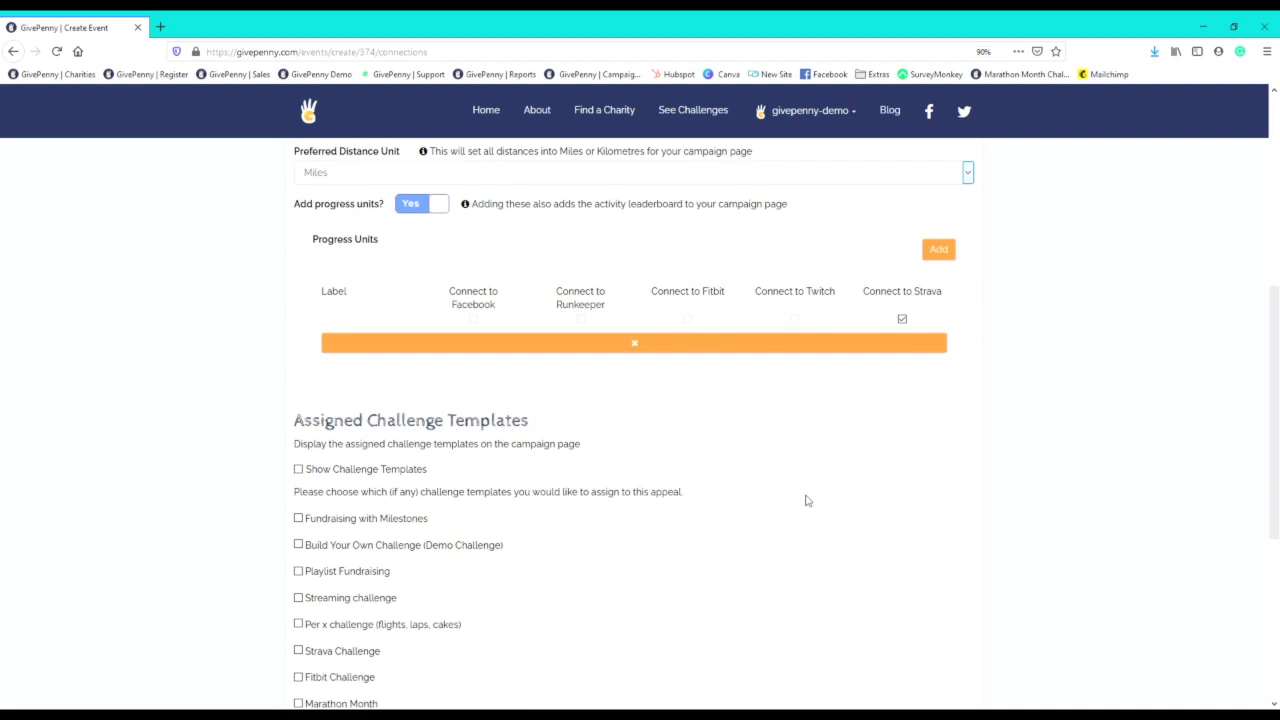
pyautogui.scroll(-4, 754, 494)
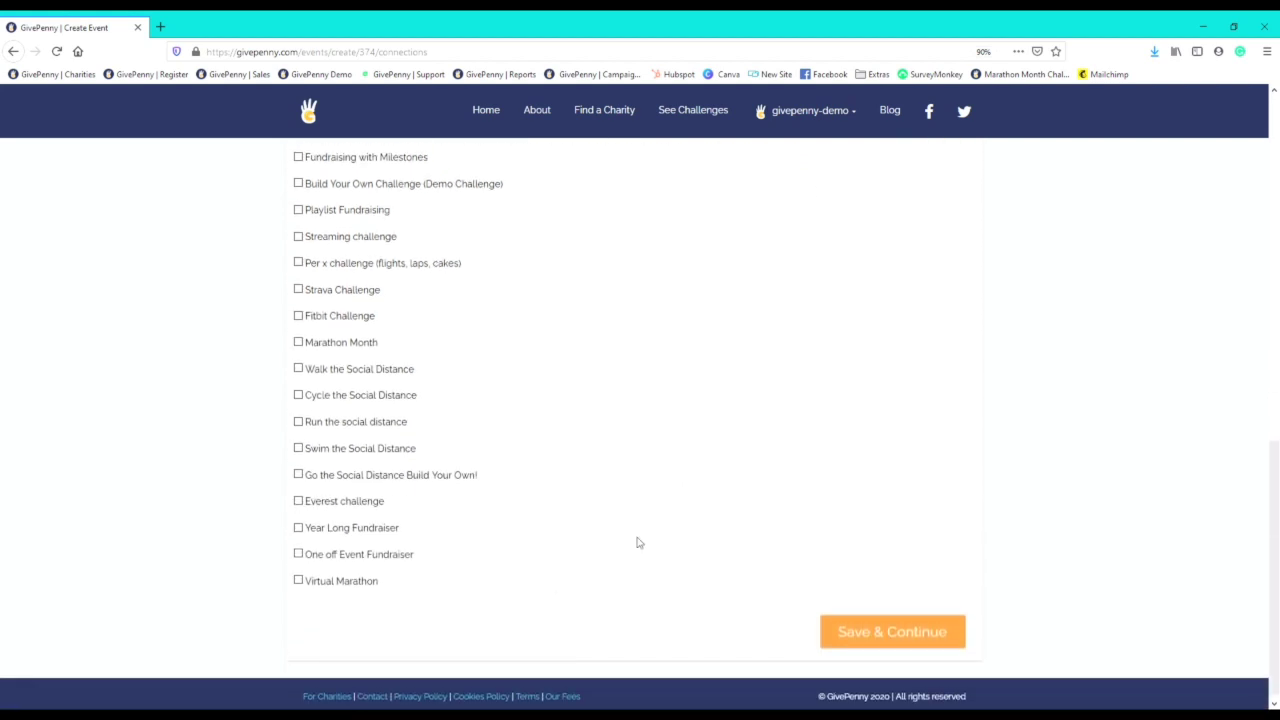
pyautogui.click(298, 571)
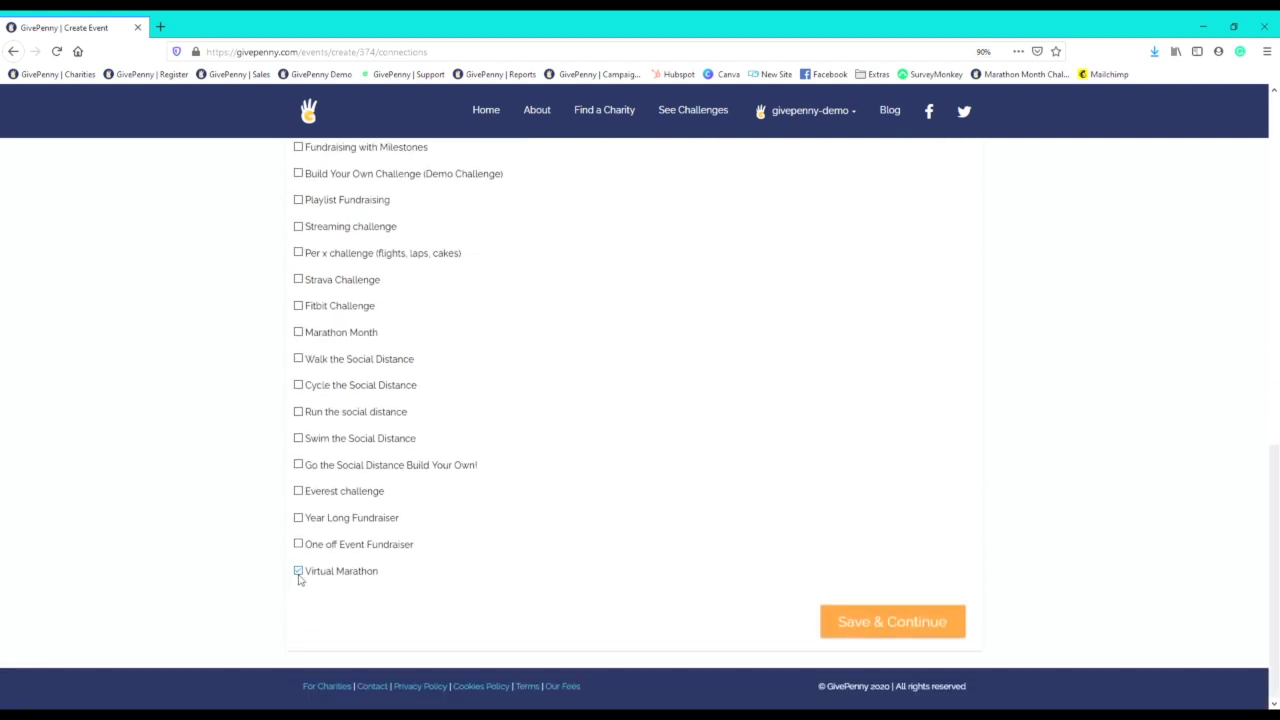
pyautogui.click(888, 630)
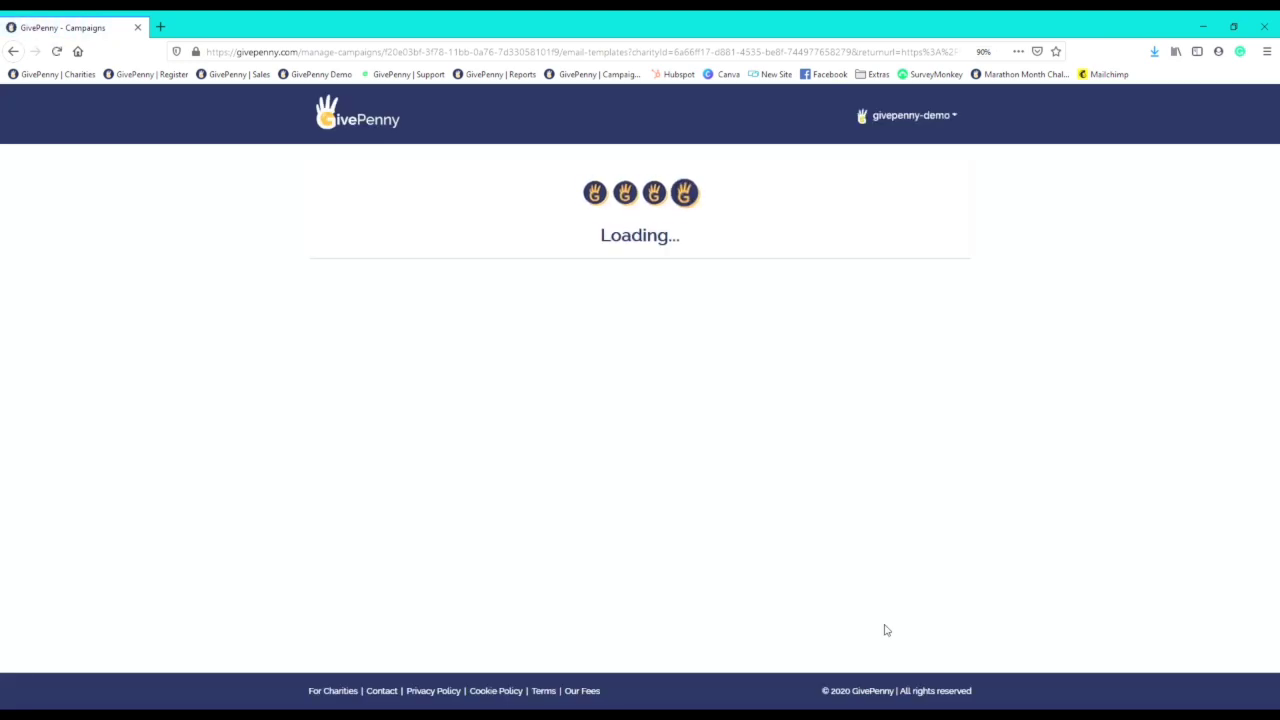
# Step: Enter the invitation email text "Here's where you welcome people to the challenge and thank them for choosing to run your virtual marathon!" and continue to Groups
pyautogui.write("Here's where you welcome people to the ")
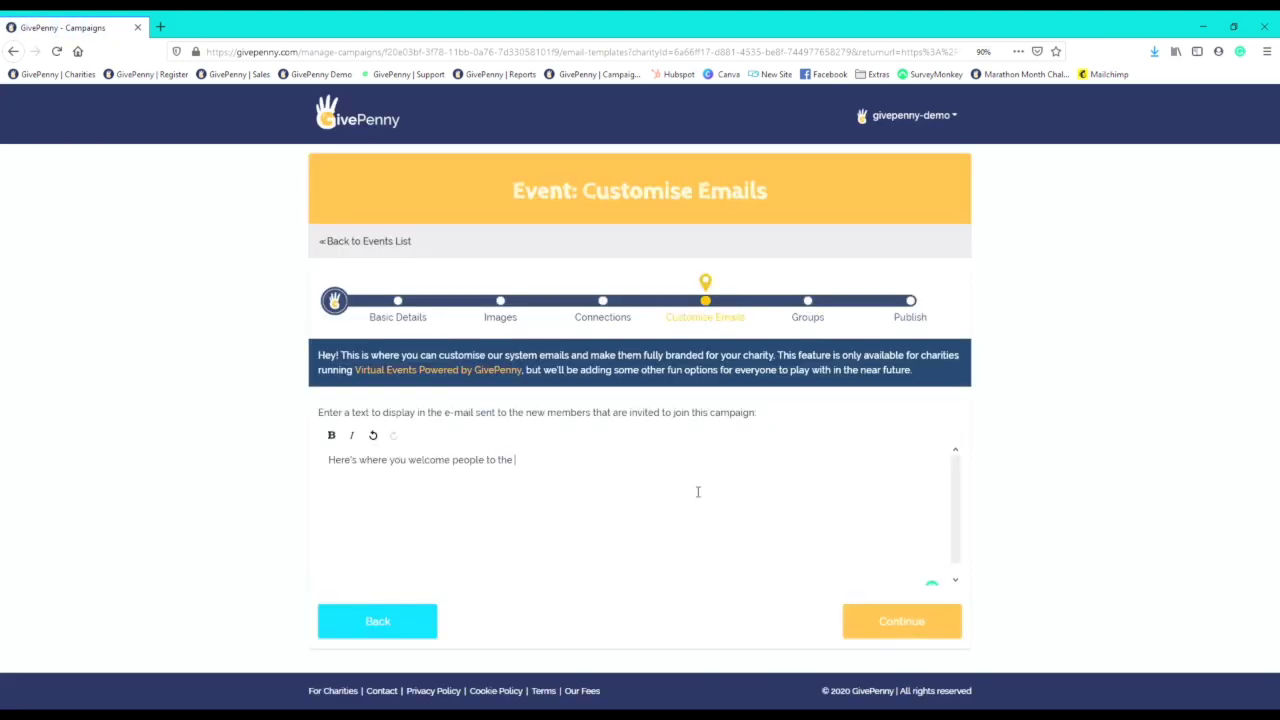
pyautogui.write('challenge and thank them for chosing to run your vir')
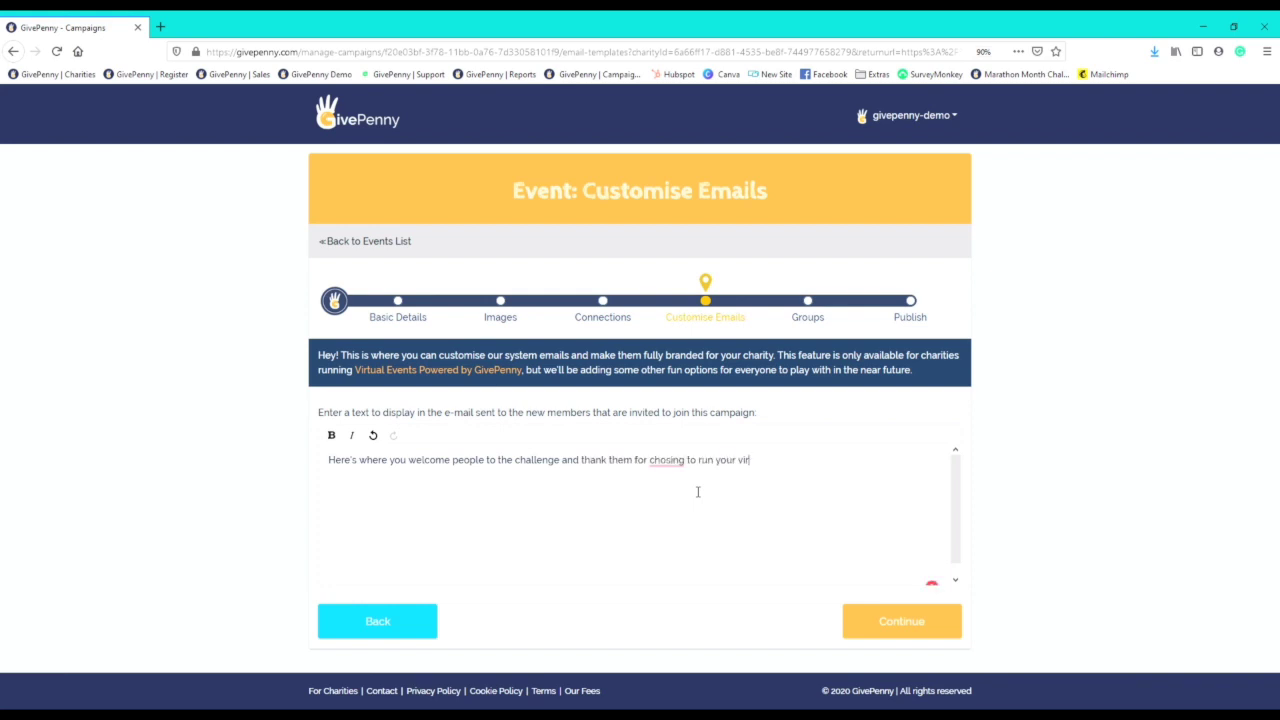
pyautogui.write('tual marathon!')
pyautogui.rightClick(685, 465)
pyautogui.click(670, 480)
pyautogui.click(900, 625)
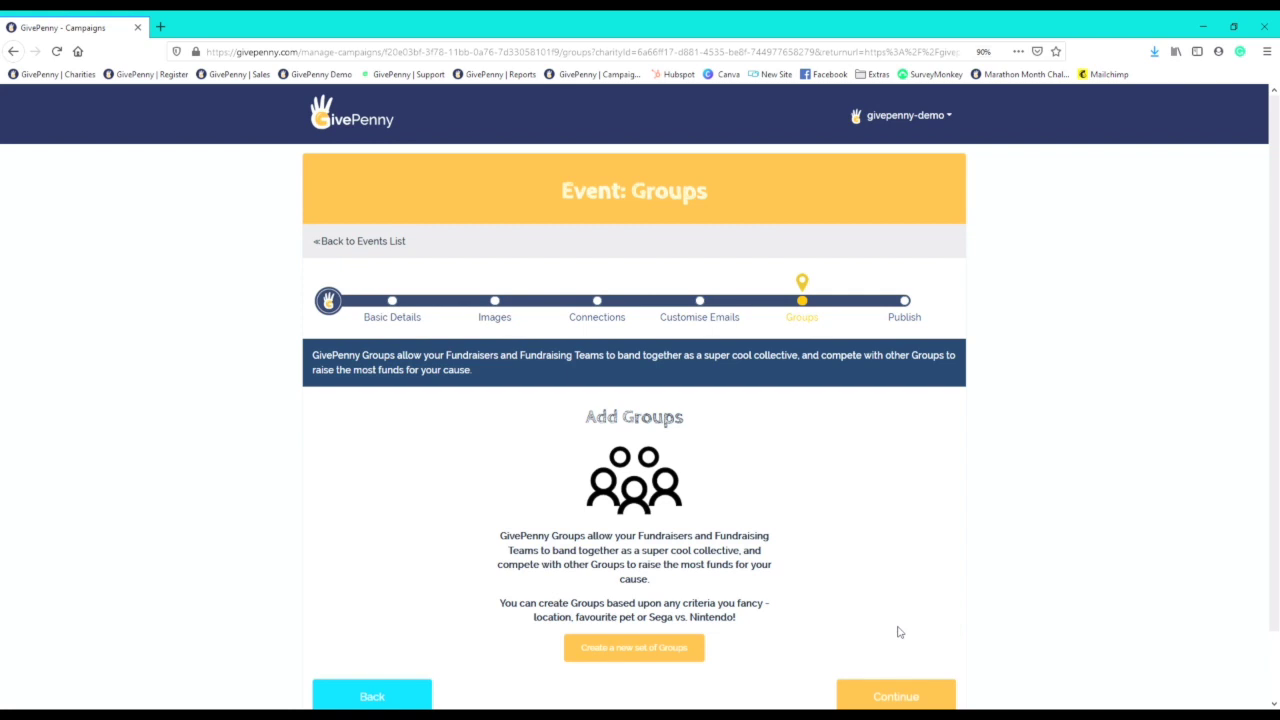
# Step: Skip adding groups and save the event with its status live and shown to the public
pyautogui.scroll(-1, 893, 657)
pyautogui.click(894, 623)
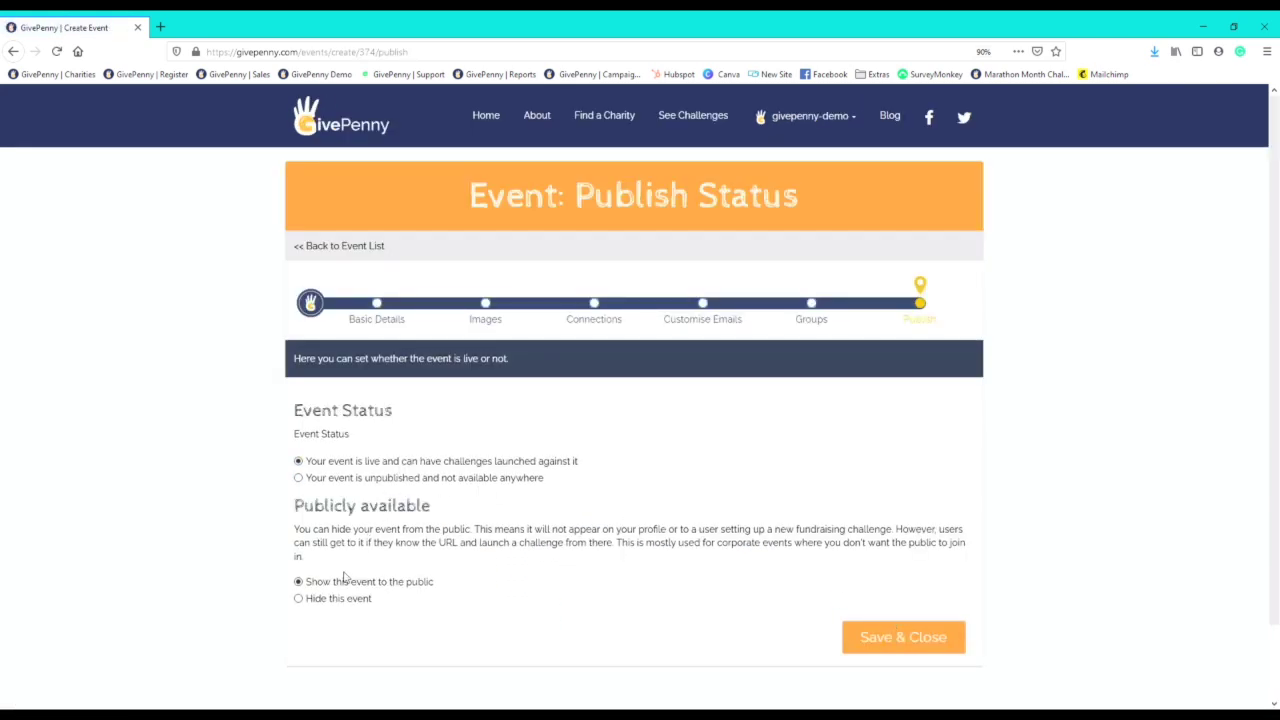
pyautogui.click(913, 649)
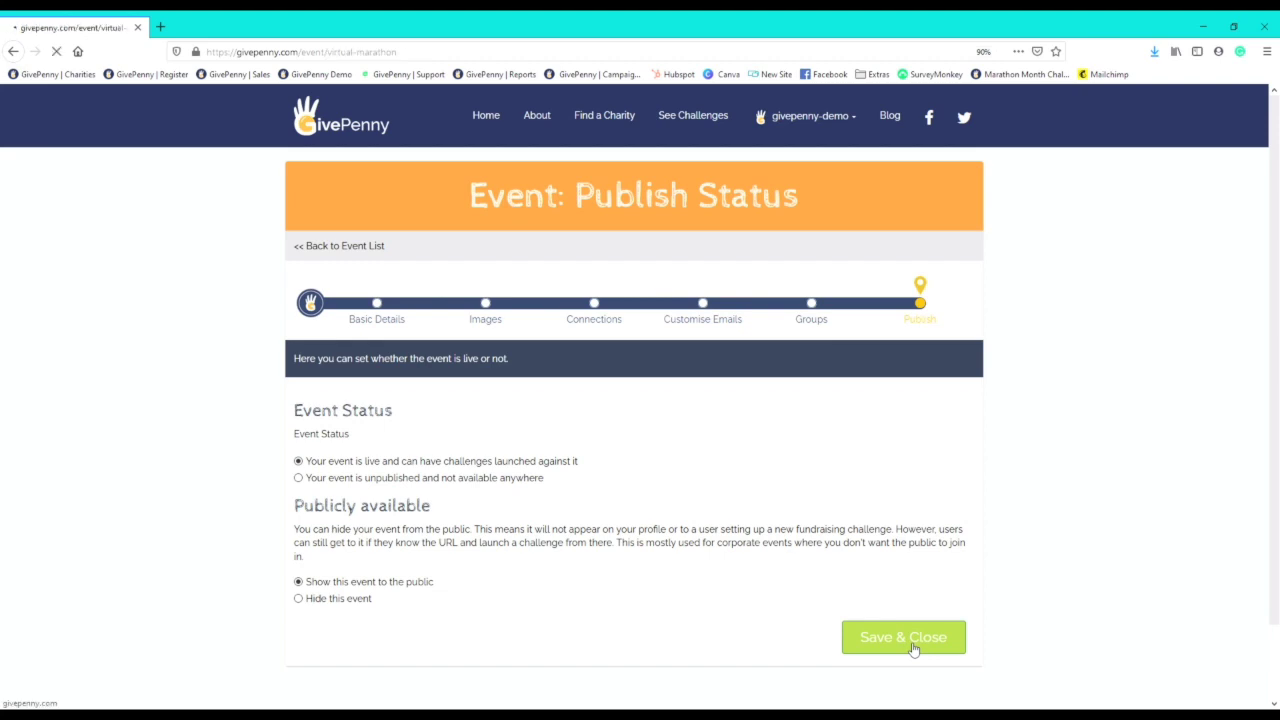
# Step: Review the published Virtual Marathon event page, including its banner, description, sharing options and distance progress
pyautogui.scroll(-3, 906, 529)
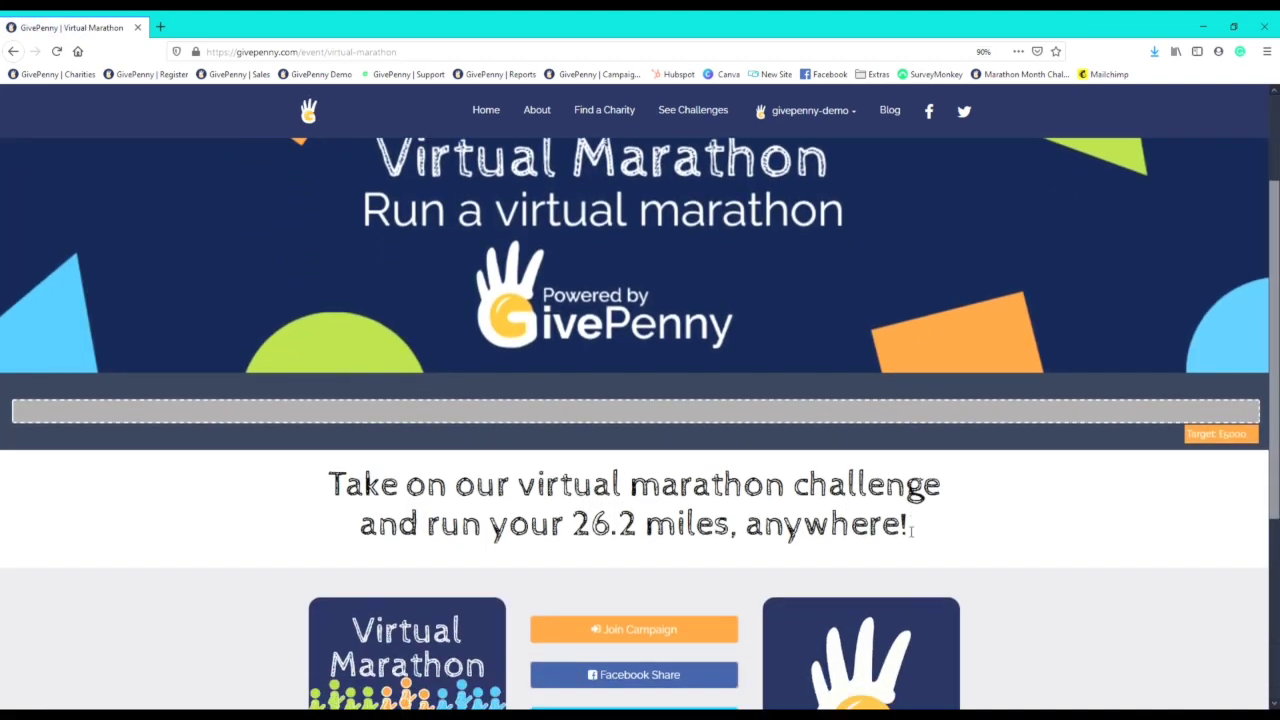
pyautogui.scroll(-2, 911, 530)
pyautogui.scroll(-4, 1009, 538)
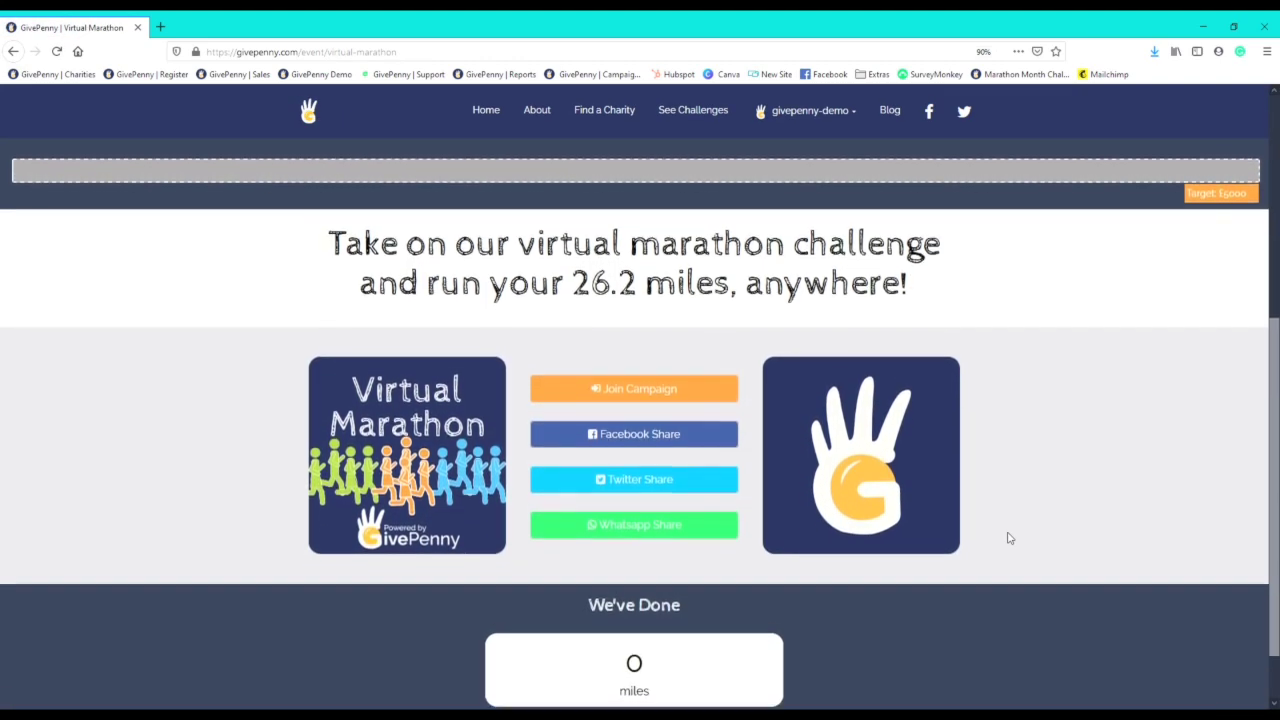
pyautogui.scroll(9, 1008, 538)
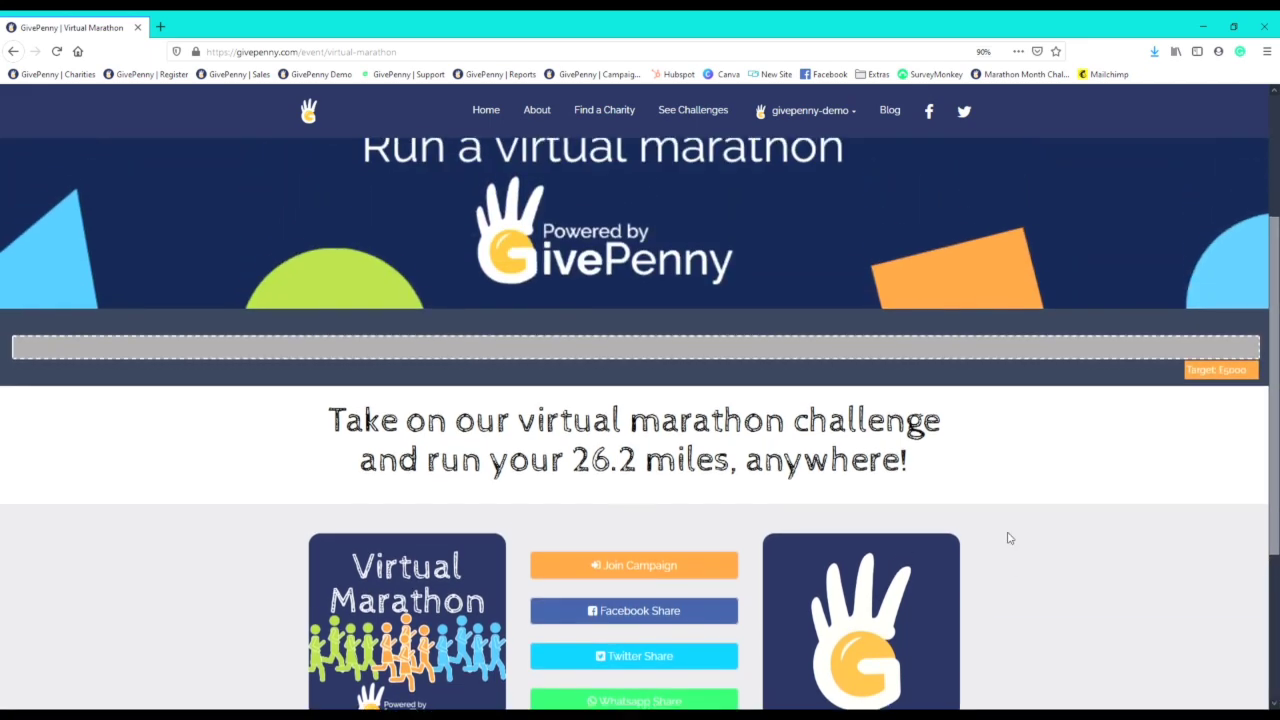